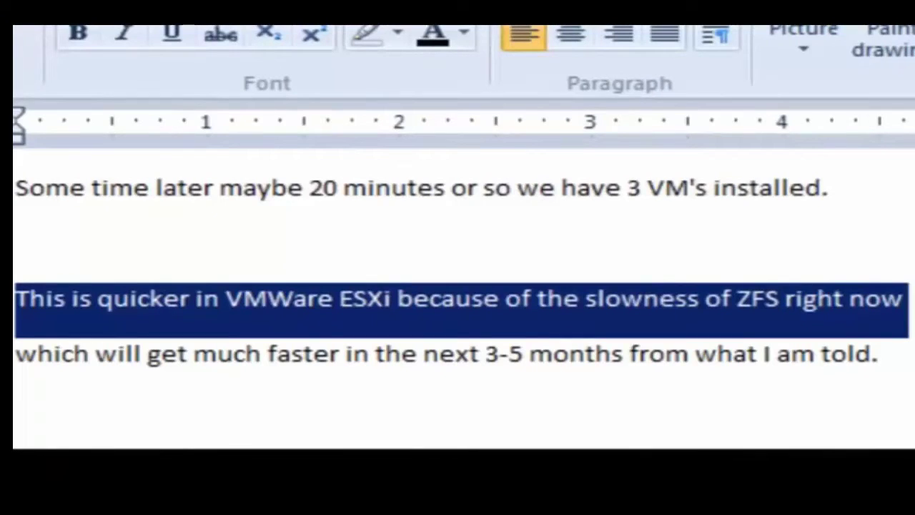
- Select the WordPad note from the '3 VM's installed' line through the rest of the caption
click(17, 353)
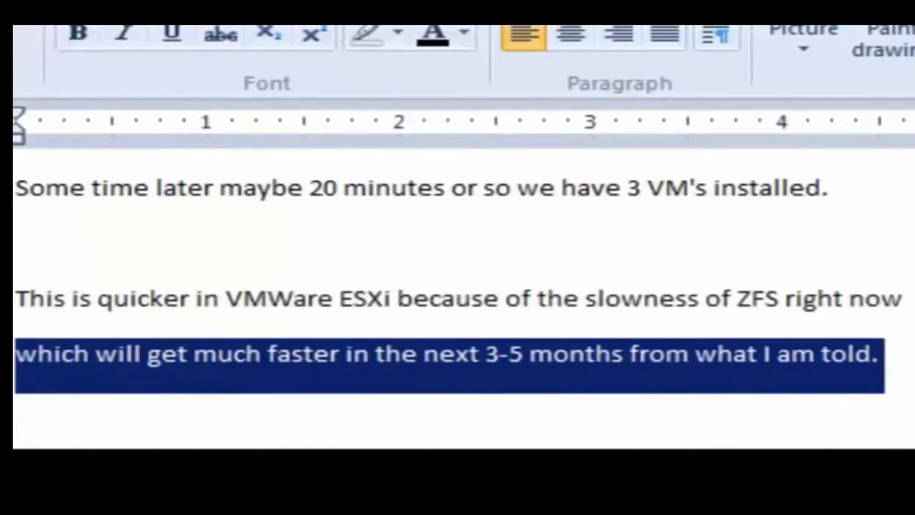
click(75, 382)
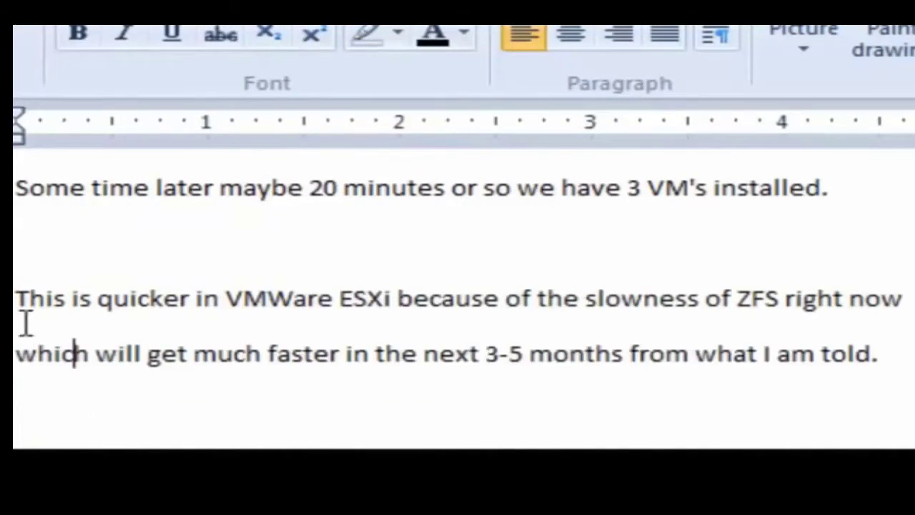
click(16, 200)
drag(16, 208, 45, 374)
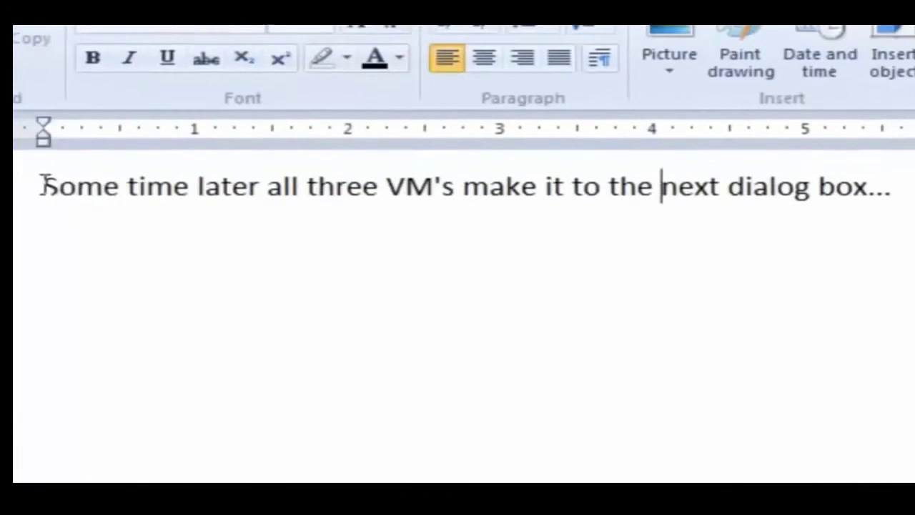
- Select the line about the three VM's in the WordPad note
click(39, 186)
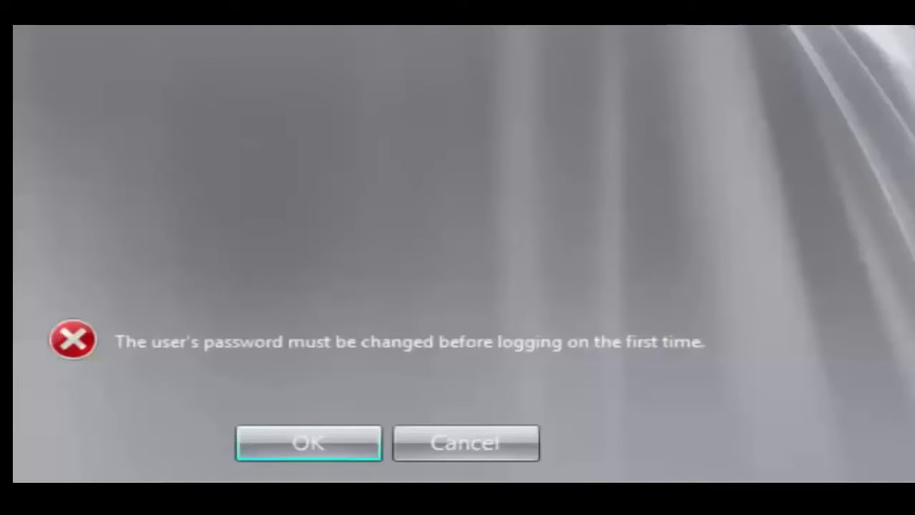
- Accept the first-logon notice, enter and confirm a new Administrator password, then re-enter it after the message
click(326, 437)
click(323, 257)
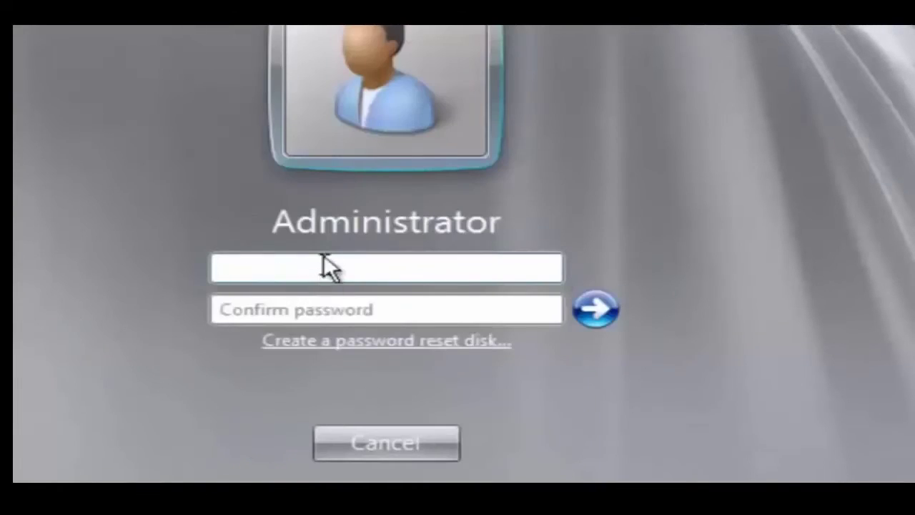
text(12345678901)
key(Tab)
text(12345678901)
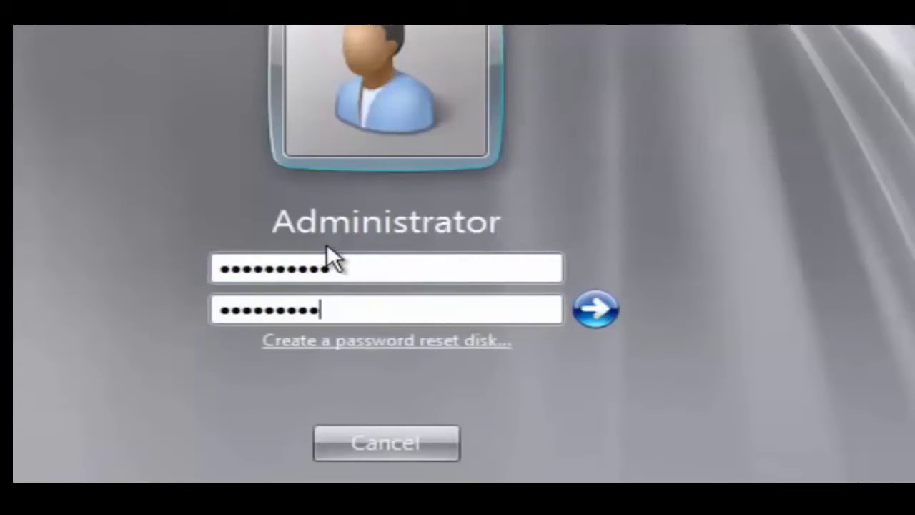
click(591, 309)
key(Return)
text(12345678901)
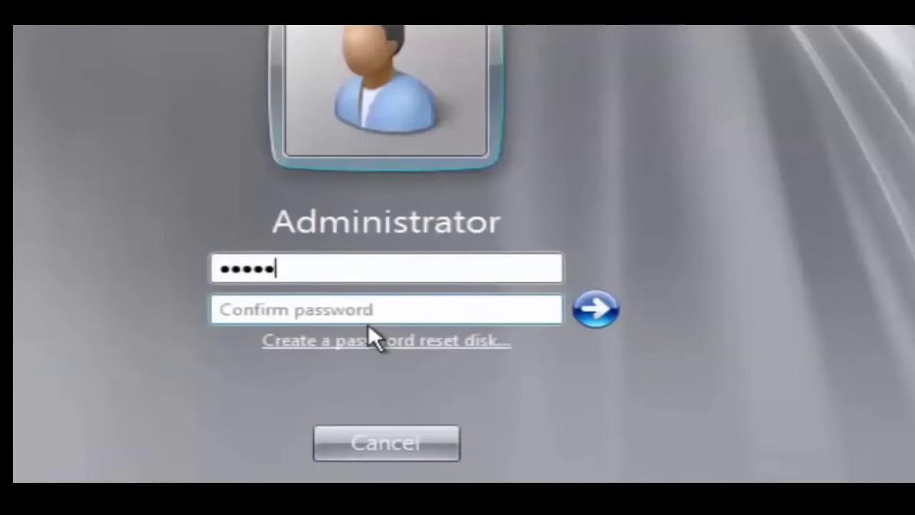
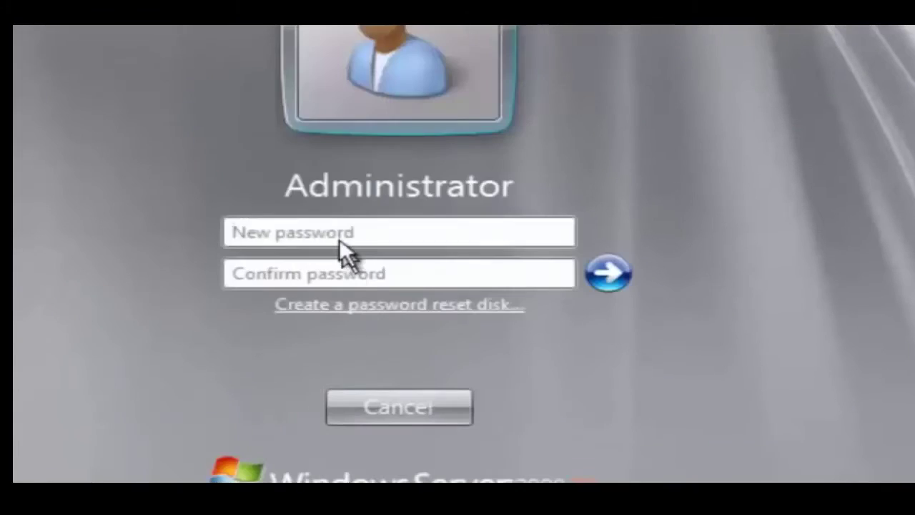
- Set and confirm a new Administrator password on the first VM and dismiss the confirmation
click(339, 238)
text(12345678901)
key(Tab)
text(12345678901)
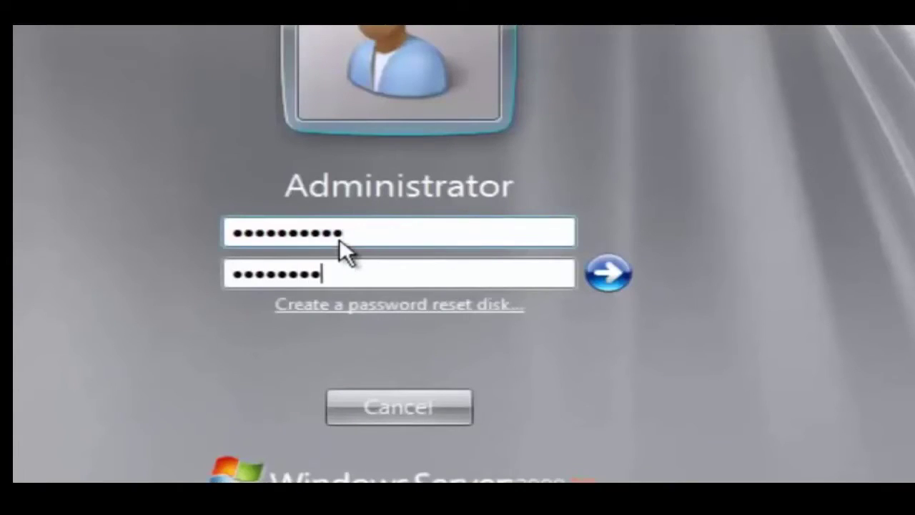
click(615, 274)
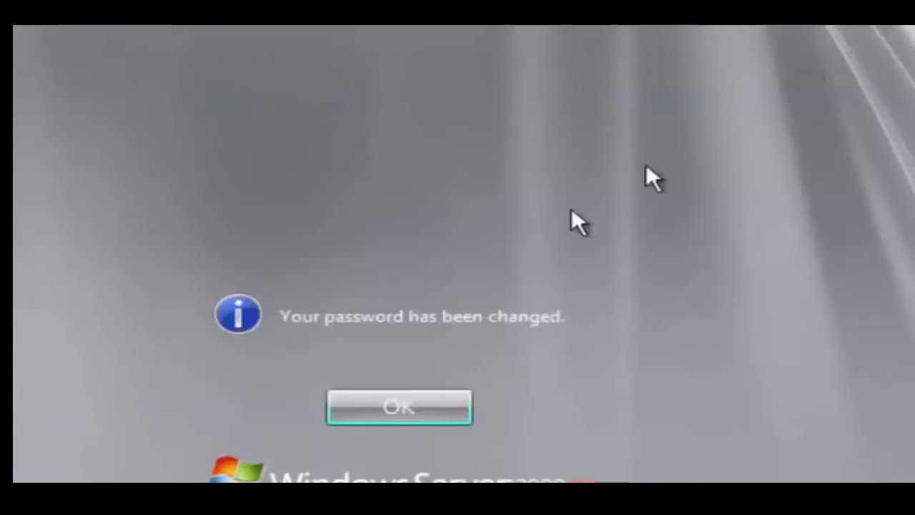
click(372, 412)
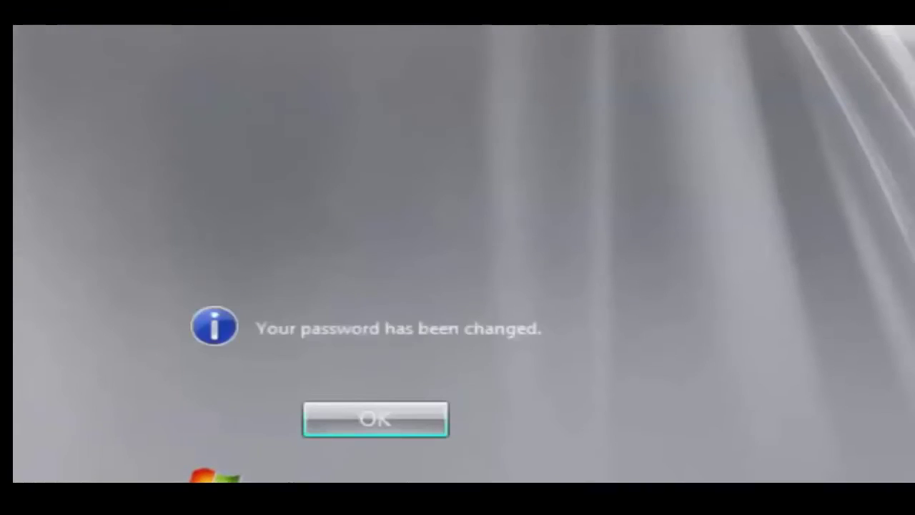
key(Return)
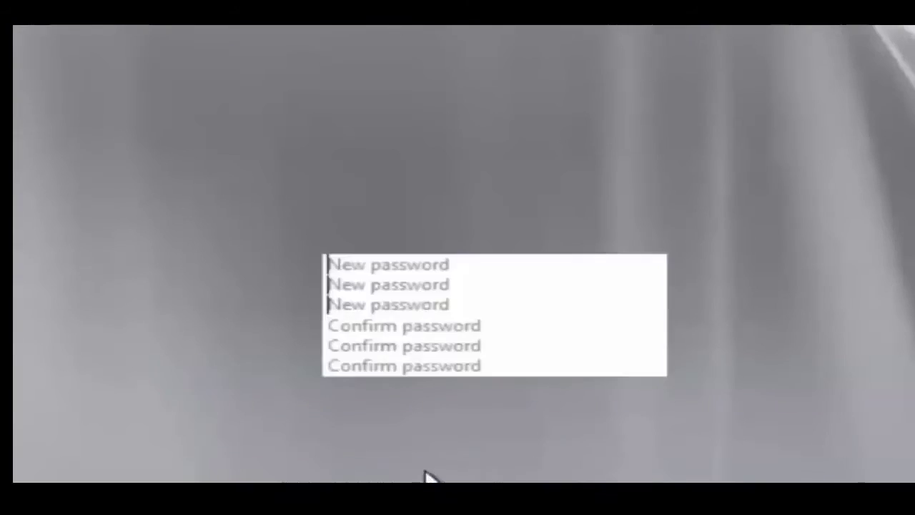
- Enter and confirm a new Administrator password on the next VM's logon screen
text(1234567890)
key(Tab)
text(1234567890)
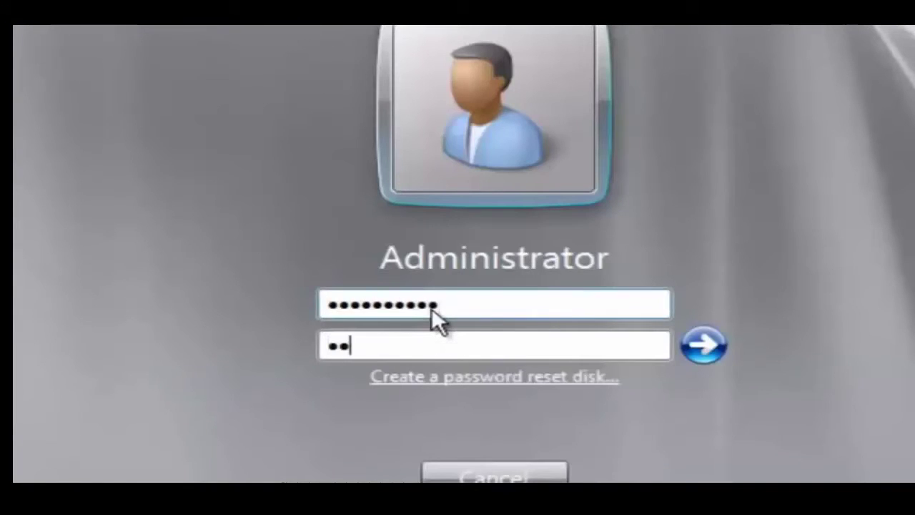
key(Return)
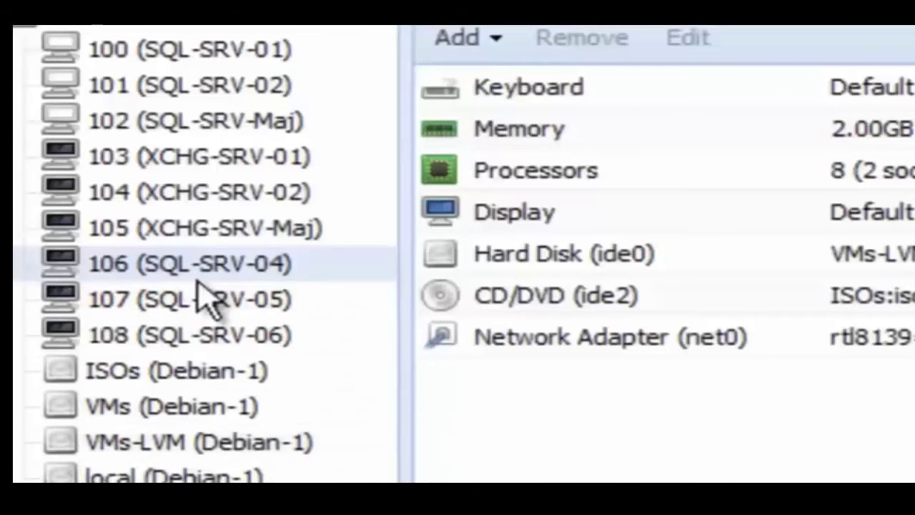
right_click(200, 274)
click(275, 361)
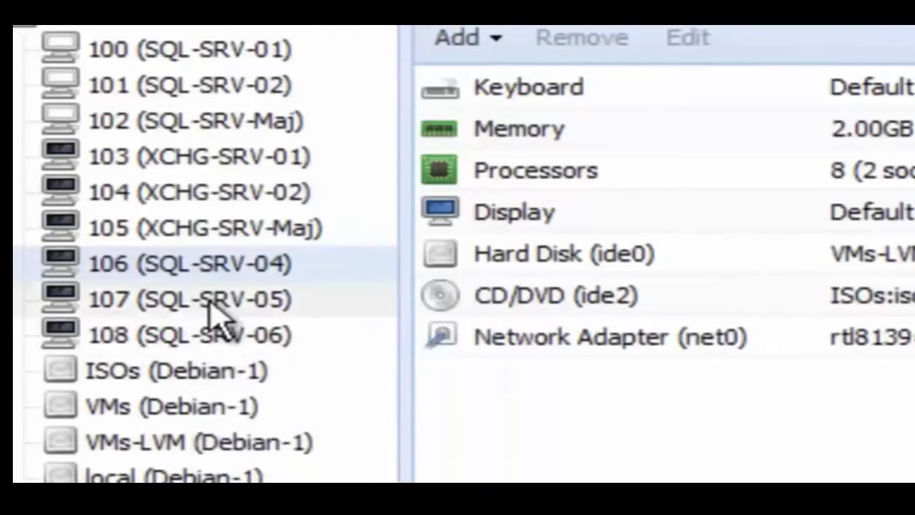
right_click(214, 317)
click(279, 408)
right_click(207, 346)
click(286, 436)
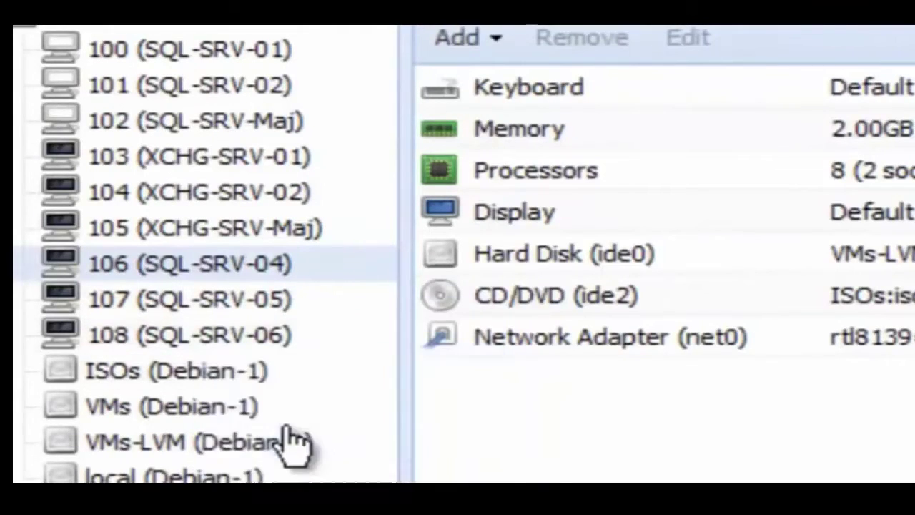
right_click(225, 268)
click(317, 453)
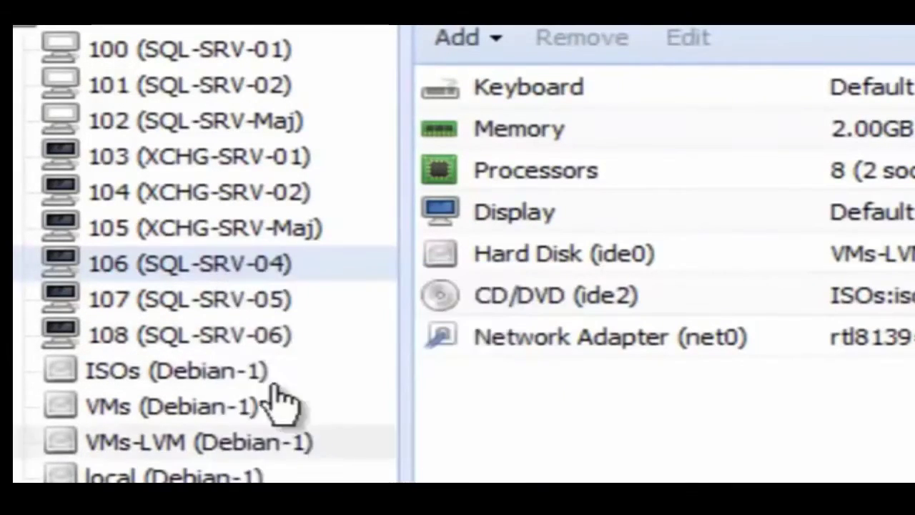
right_click(241, 317)
click(314, 476)
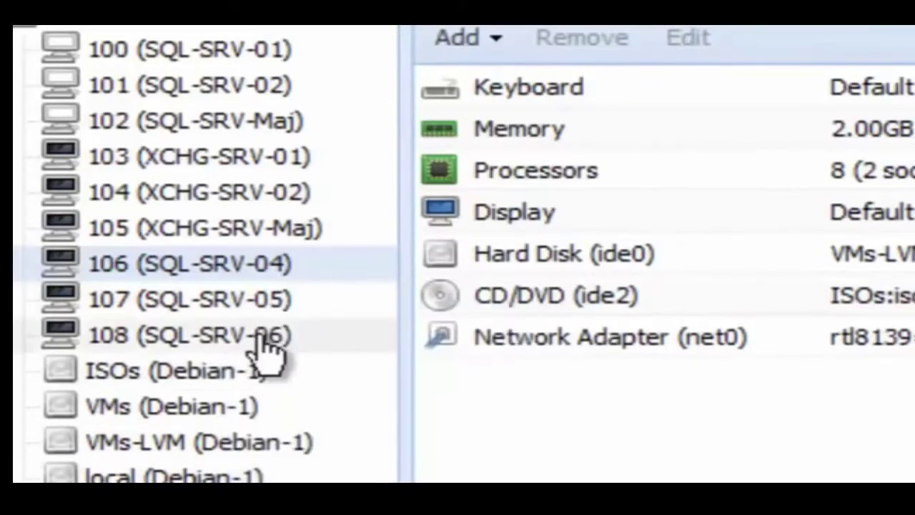
right_click(261, 343)
key(Escape)
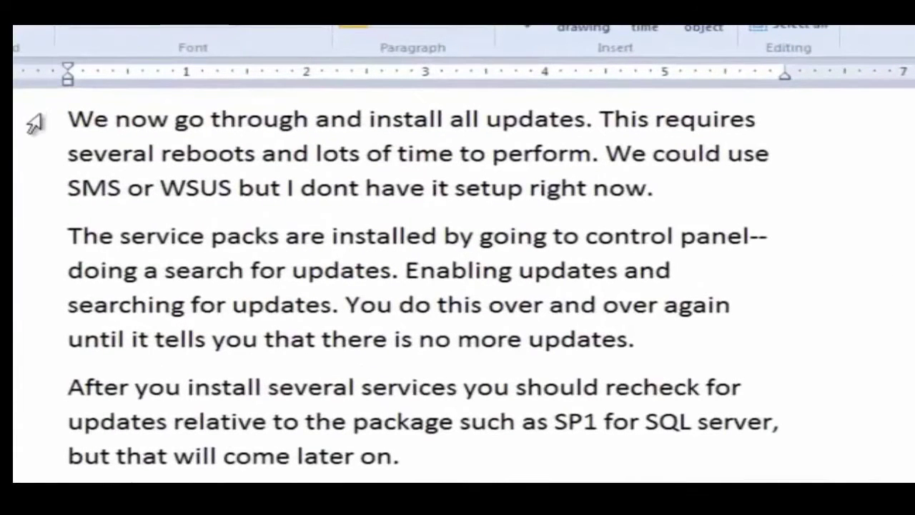
- Select each line of the update notes in turn, from installing all updates to the final line
click(52, 125)
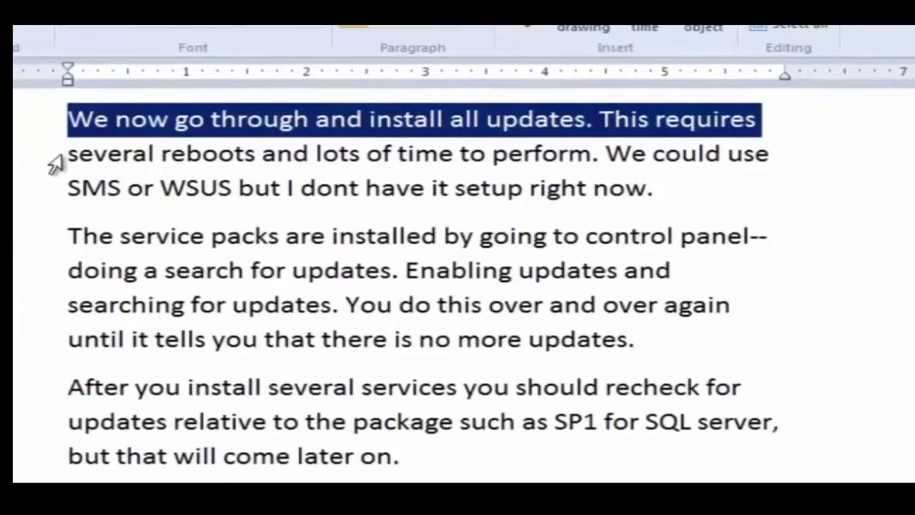
click(56, 163)
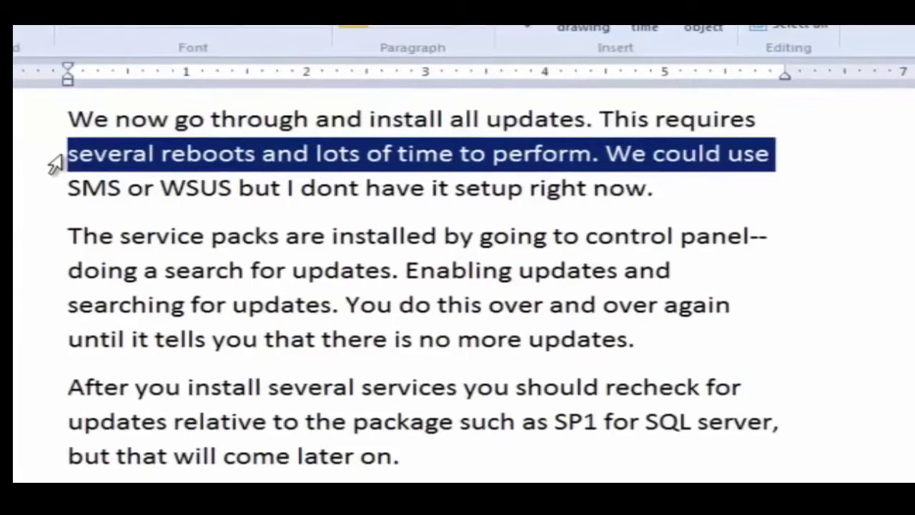
click(56, 194)
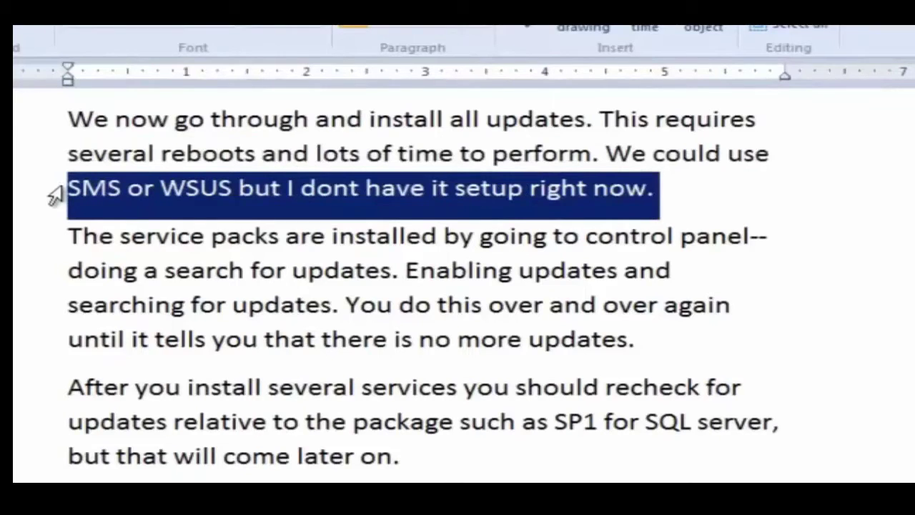
click(58, 245)
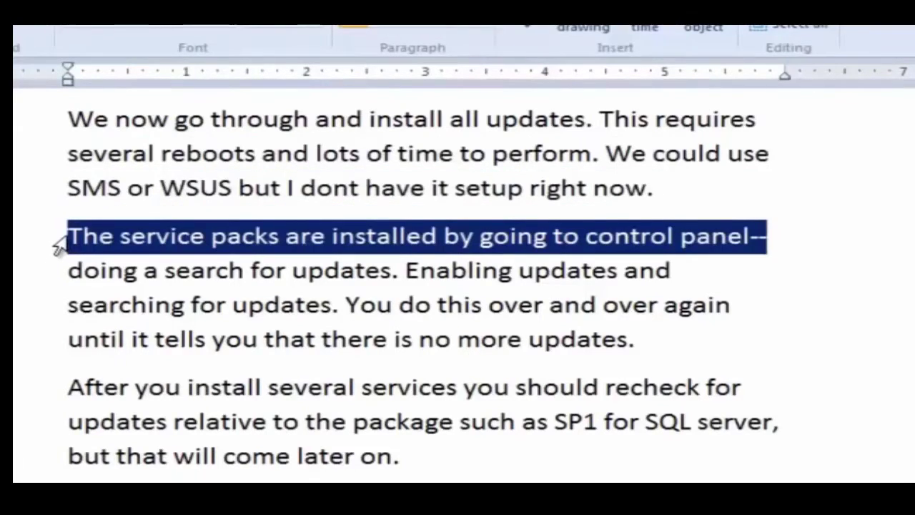
click(58, 279)
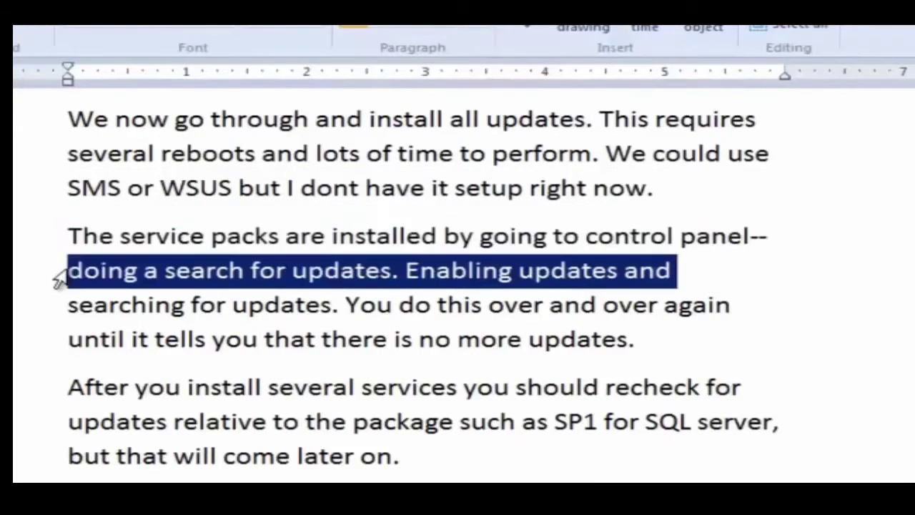
click(56, 316)
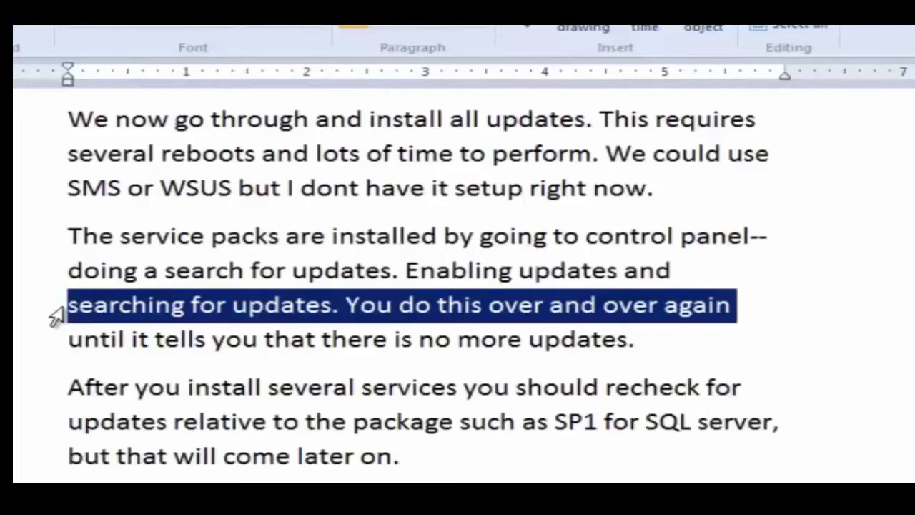
click(57, 349)
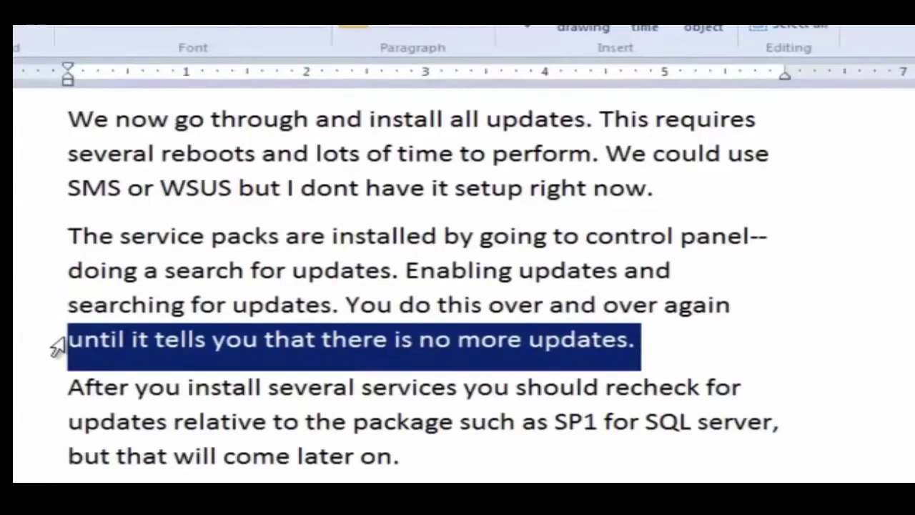
click(59, 392)
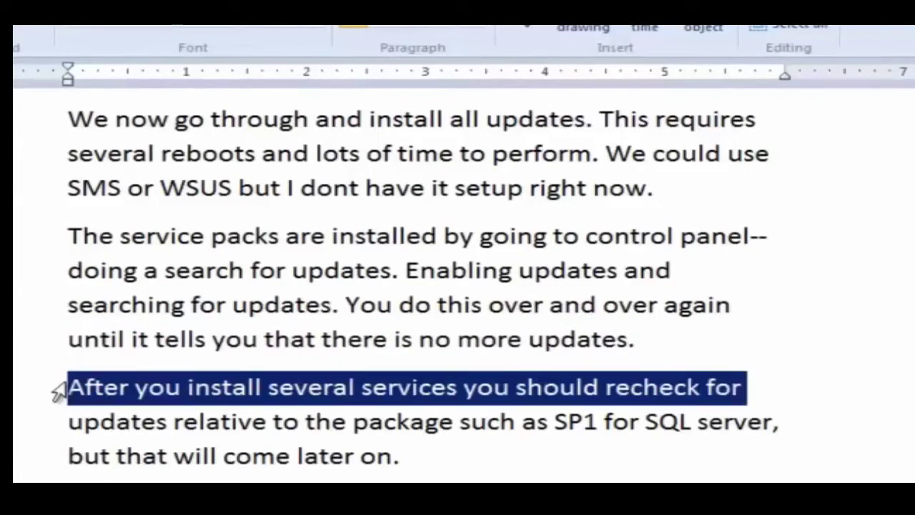
click(55, 426)
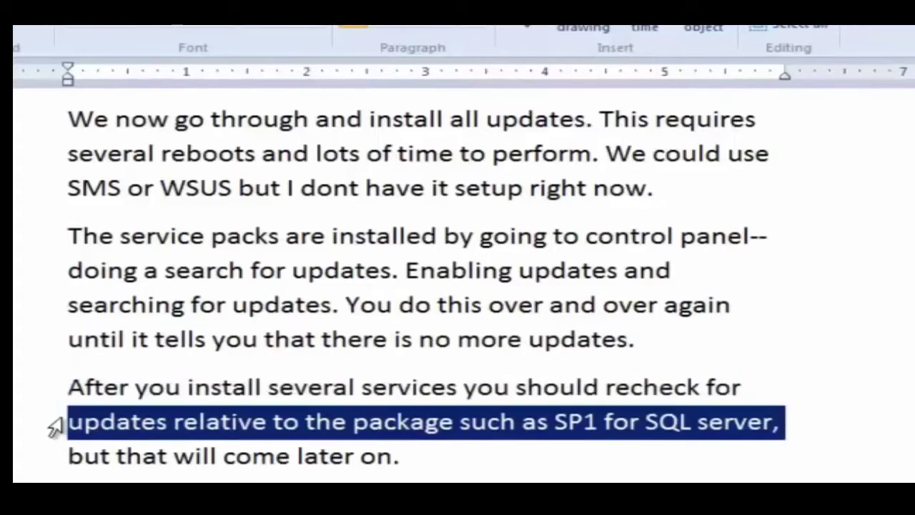
click(57, 463)
- Select all three update paragraphs, then the .NET Framework single-threaded compiler warning lines
click(56, 496)
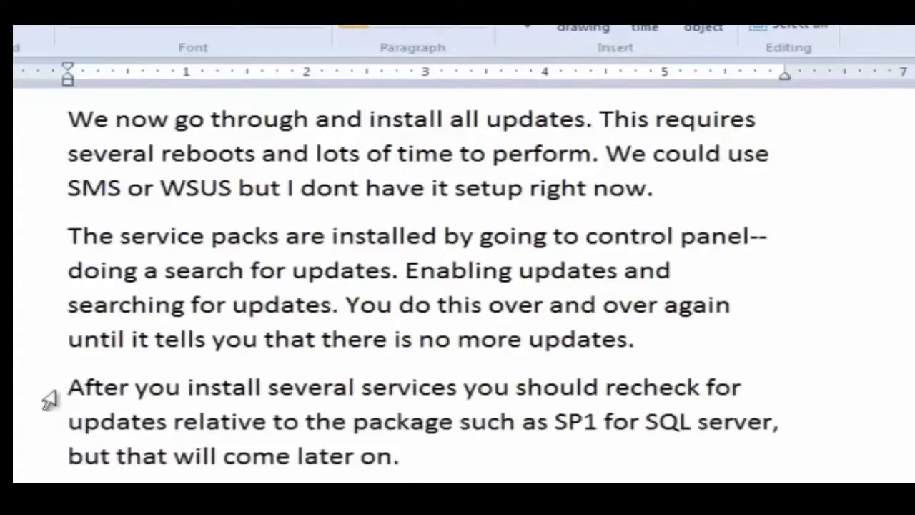
drag(46, 120, 55, 461)
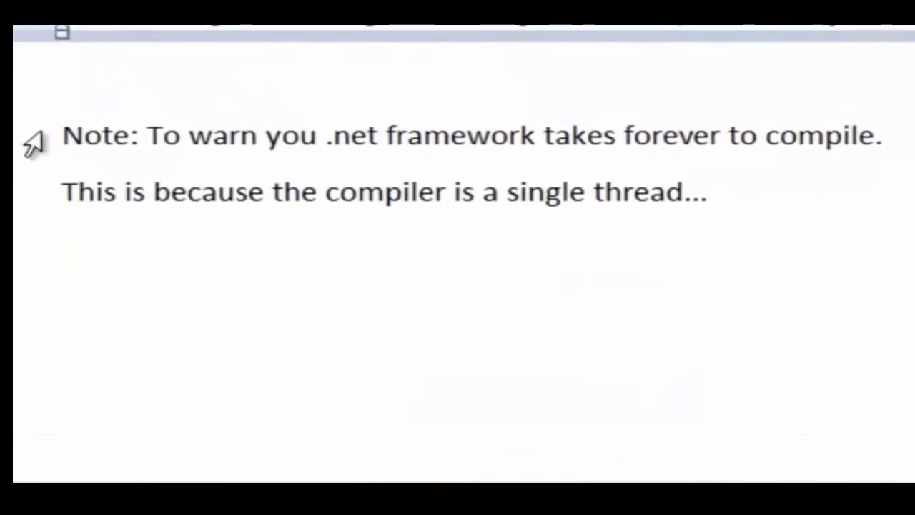
click(33, 143)
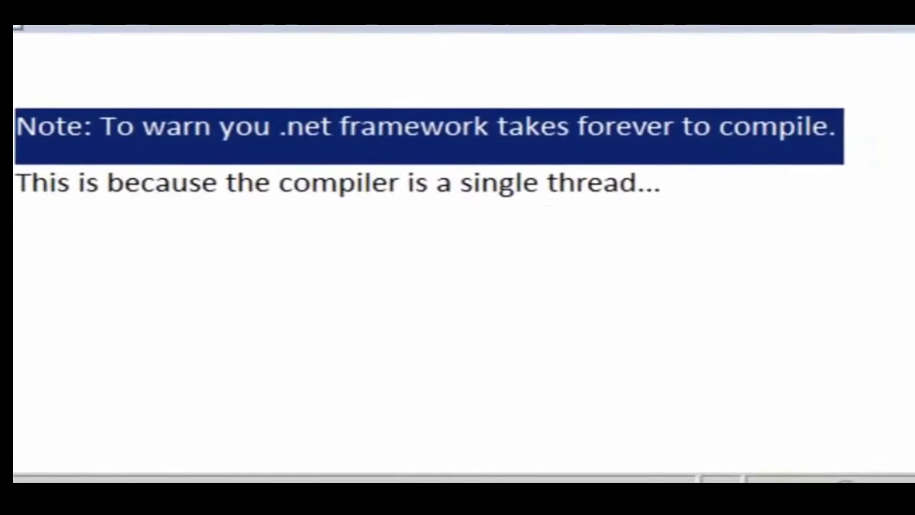
click(8, 188)
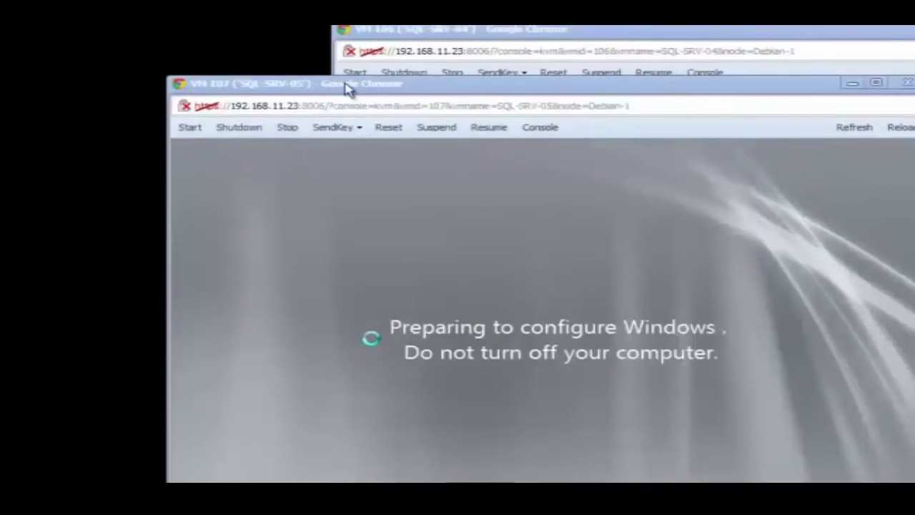
- Arrange the SQL-SRV-04, -05 and -06 consoles and restart to finish the 12 updates
click(348, 86)
drag(348, 85, 45, 343)
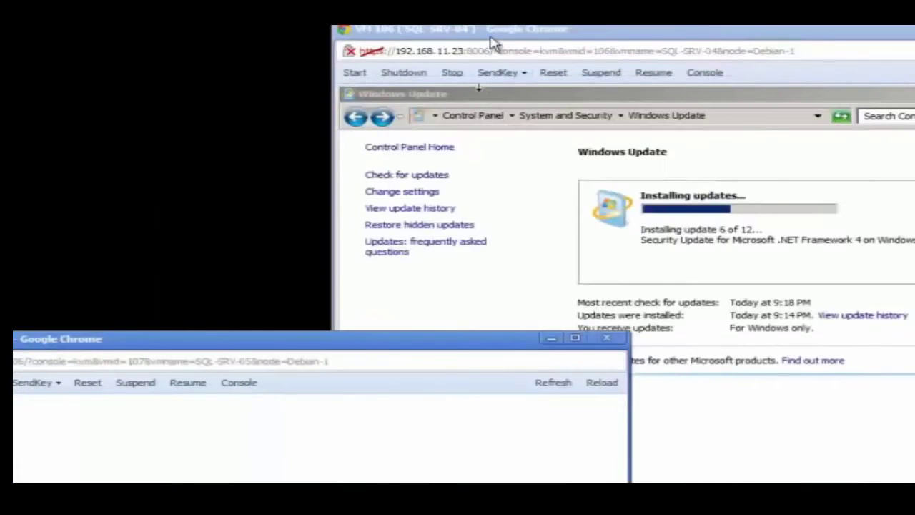
click(475, 43)
drag(475, 43, 229, 78)
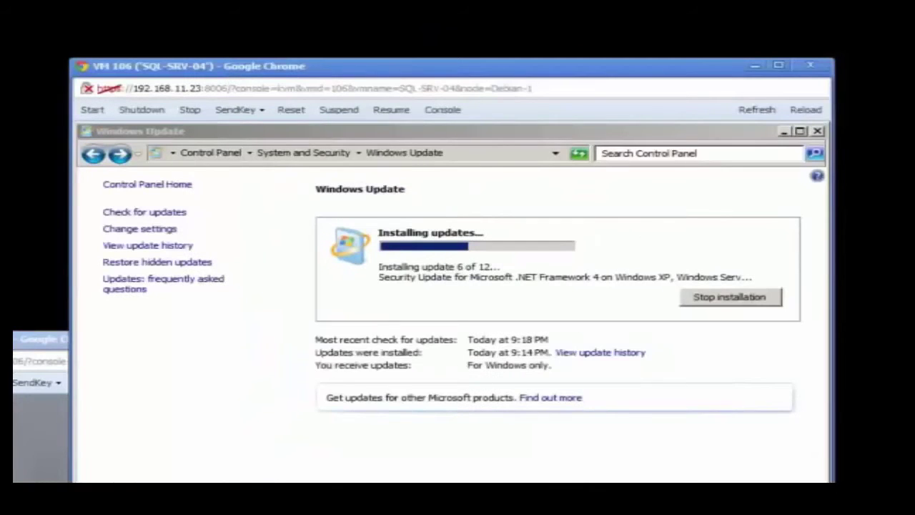
drag(39, 339, 180, 176)
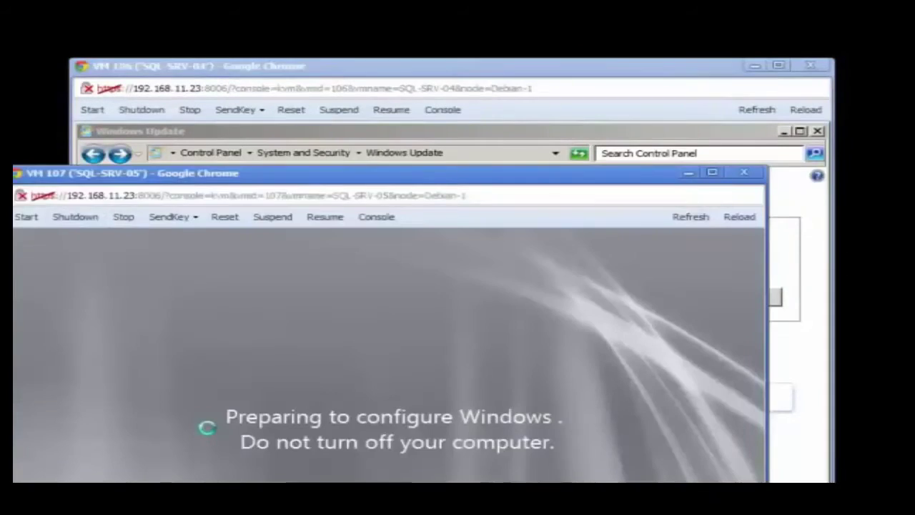
drag(41, 367, 92, 299)
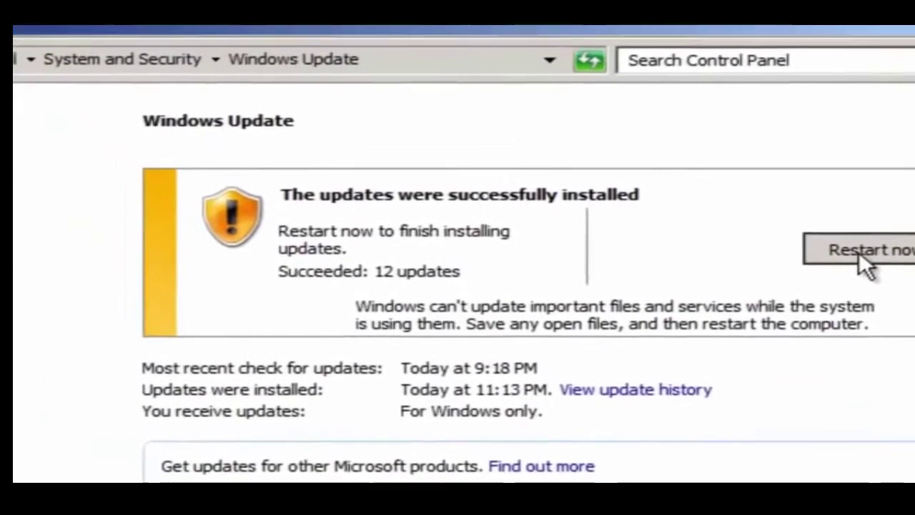
click(812, 216)
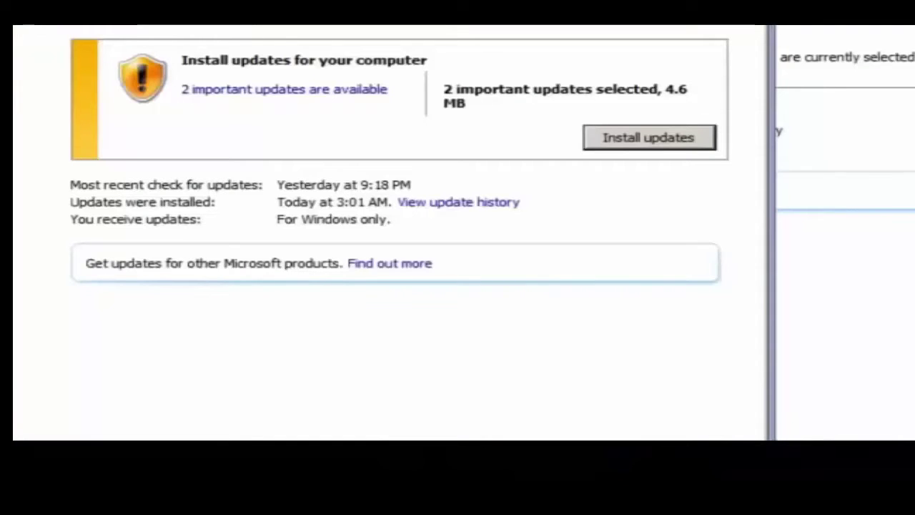
- Install the important updates and also tick the optional Microsoft .NET Framework 4 update
click(650, 145)
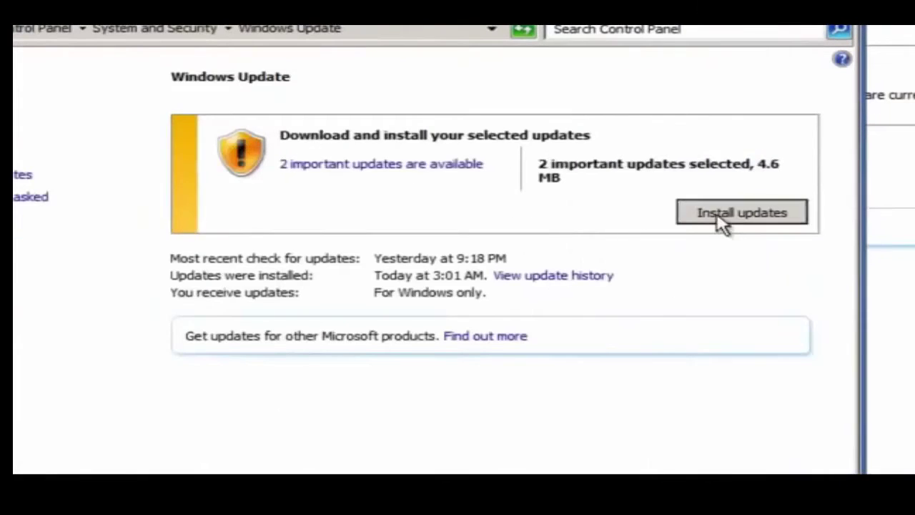
click(720, 220)
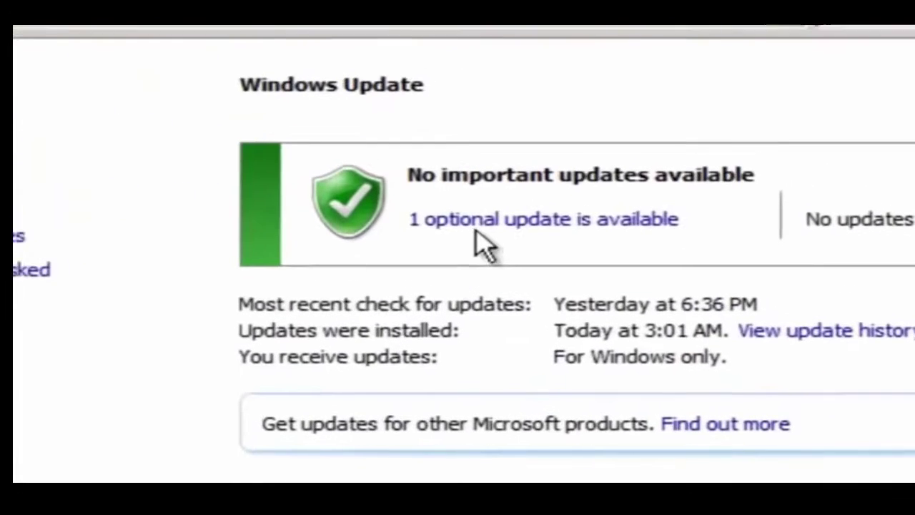
click(471, 232)
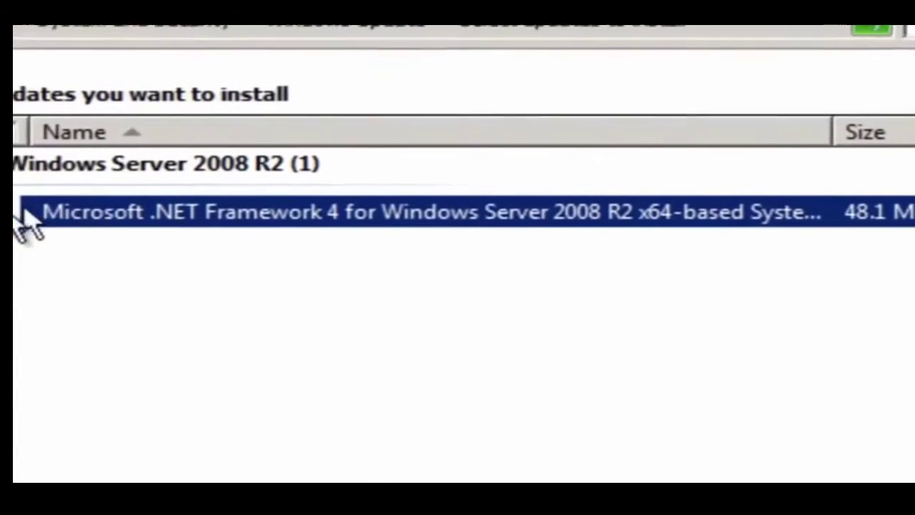
click(30, 211)
click(908, 479)
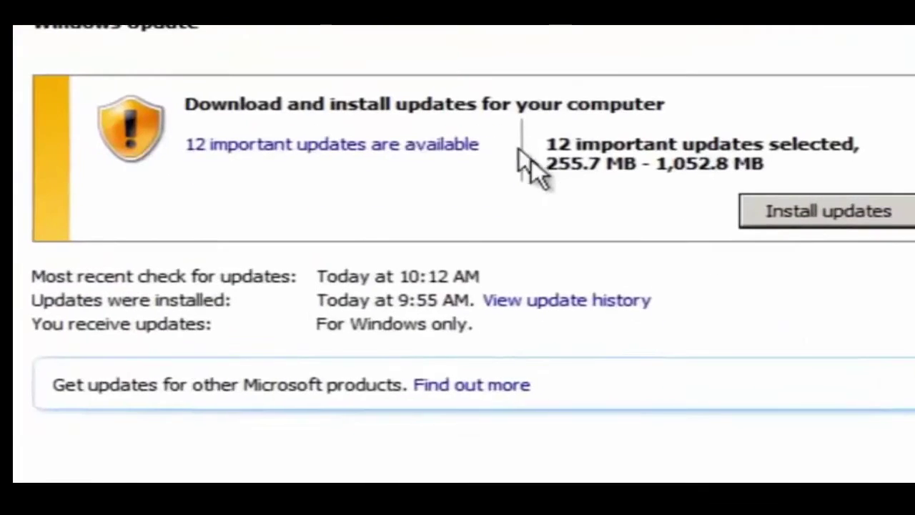
- Install the 12 selected important updates, restart, and return to the Administrator password box
click(379, 143)
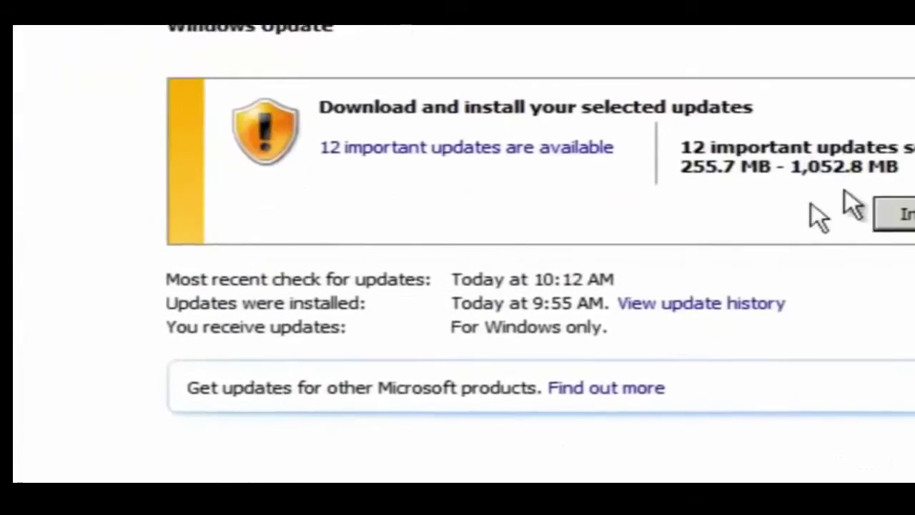
click(893, 215)
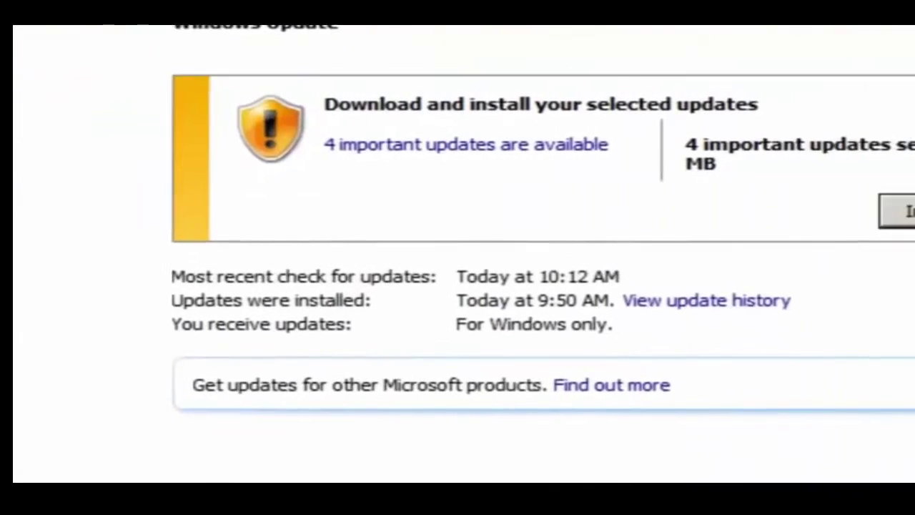
click(867, 215)
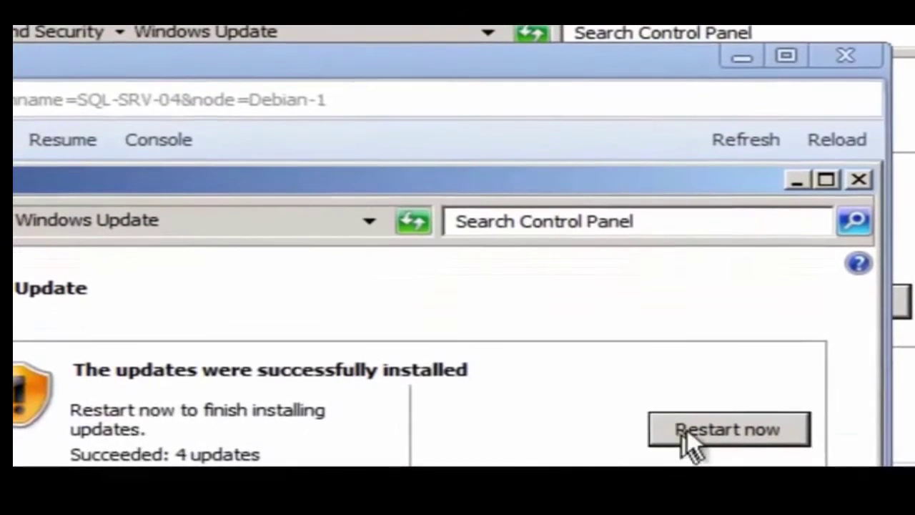
click(706, 429)
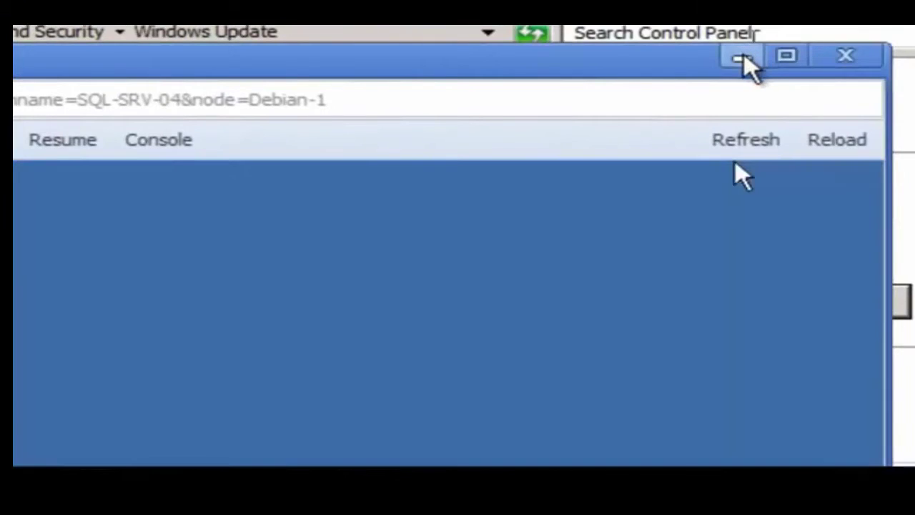
click(742, 56)
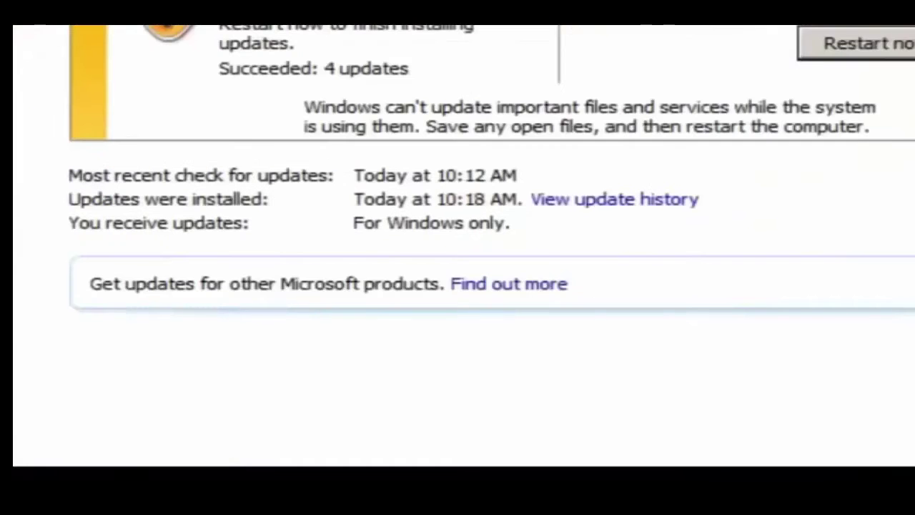
click(854, 39)
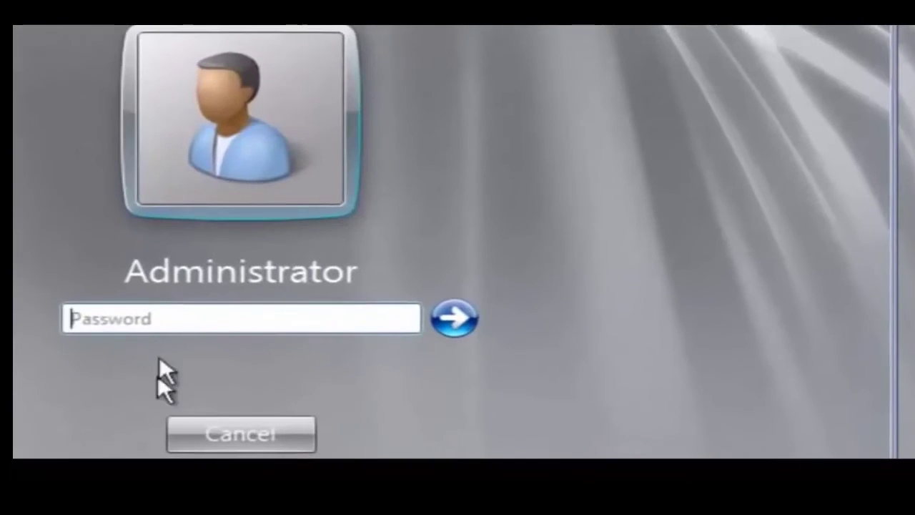
click(177, 314)
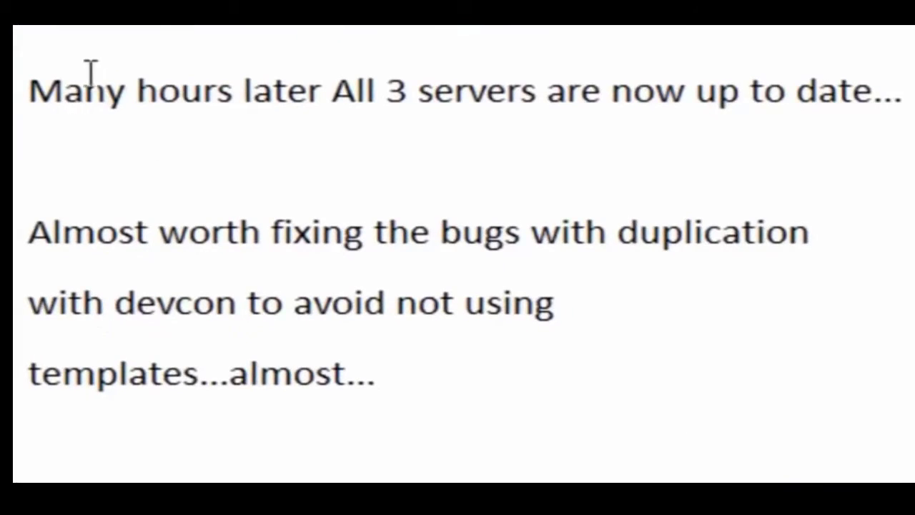
- Highlight the note lines on up-to-date servers, duplication bugs, devcon and templates
click(16, 93)
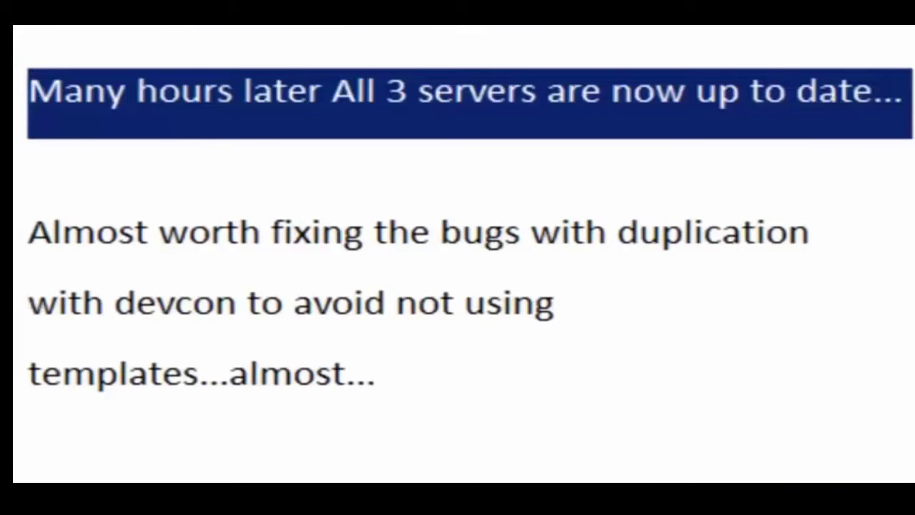
click(16, 233)
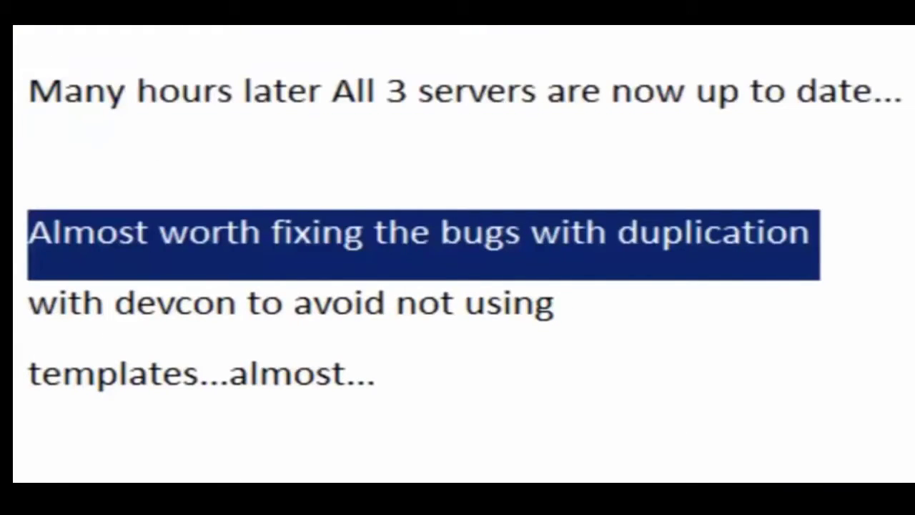
click(16, 303)
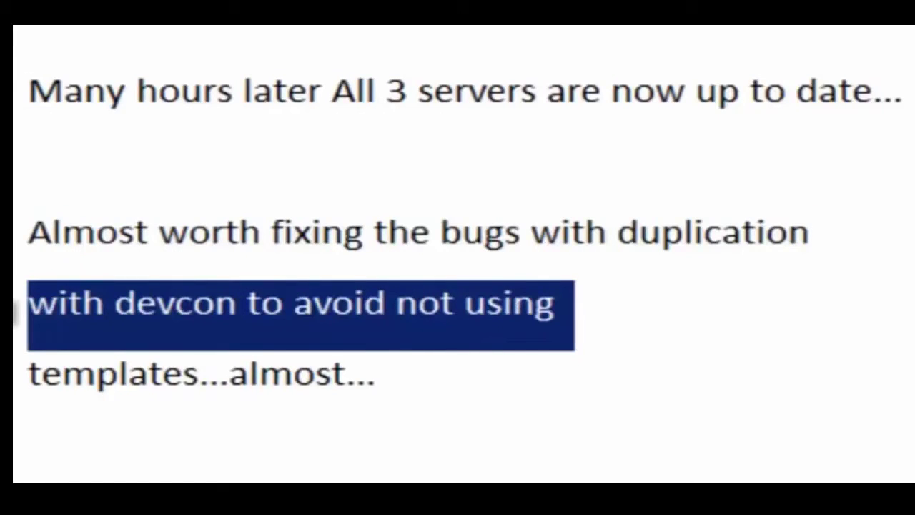
click(15, 400)
- Append '(OS TEMPLATES with clusters)' after 'duplication' in the duplication-bugs line
click(906, 246)
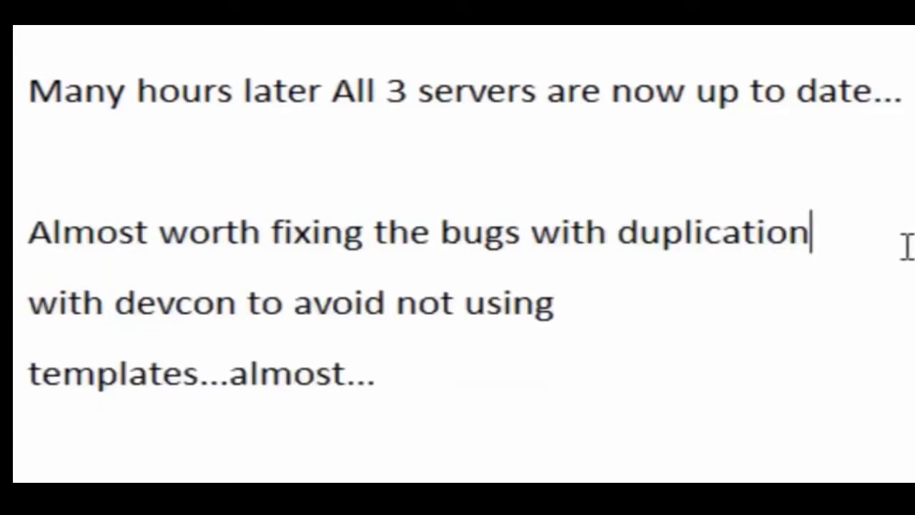
text((OS TEMPLATES with clusters))
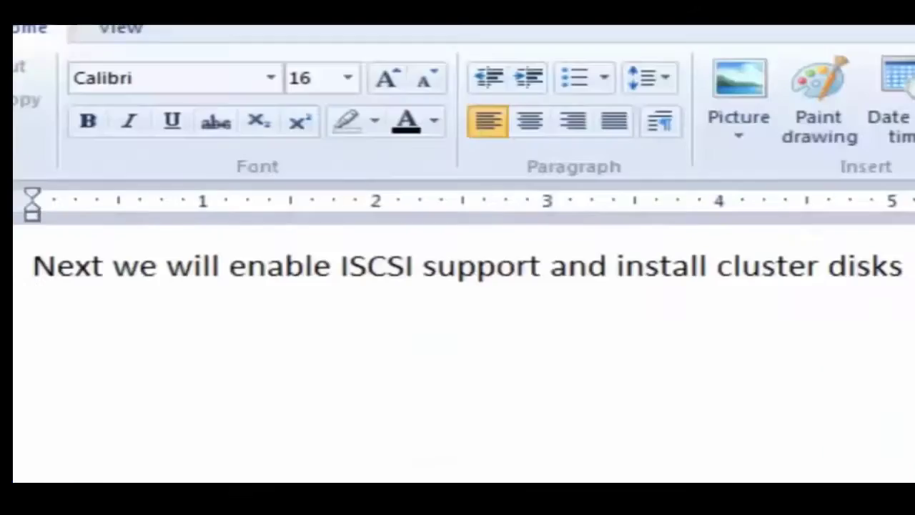
key(ctrl+a)
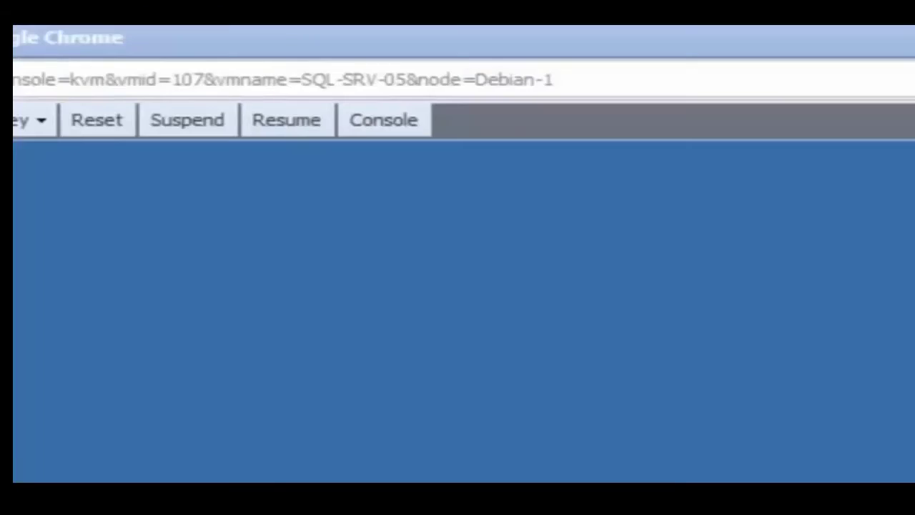
- Find iSCSI Initiator via a Control Panel search for 'iscsi' and start the service
key(super)
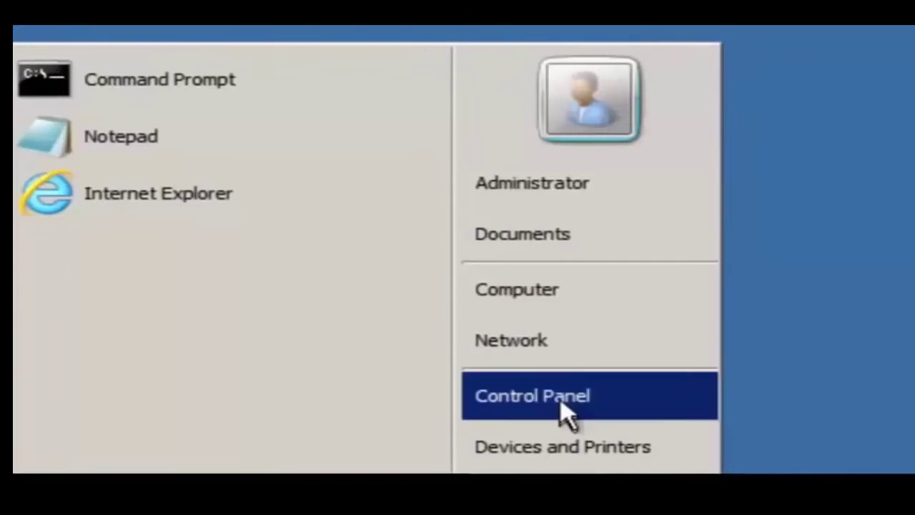
click(560, 398)
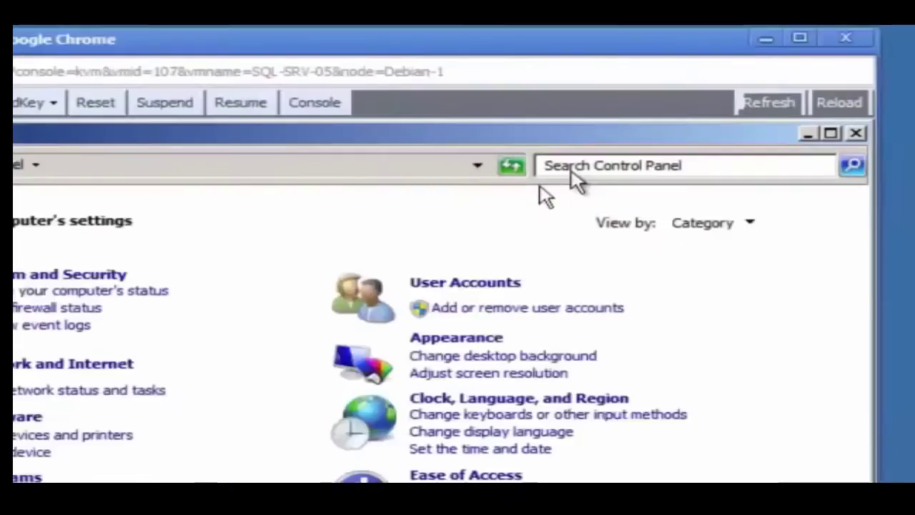
click(571, 171)
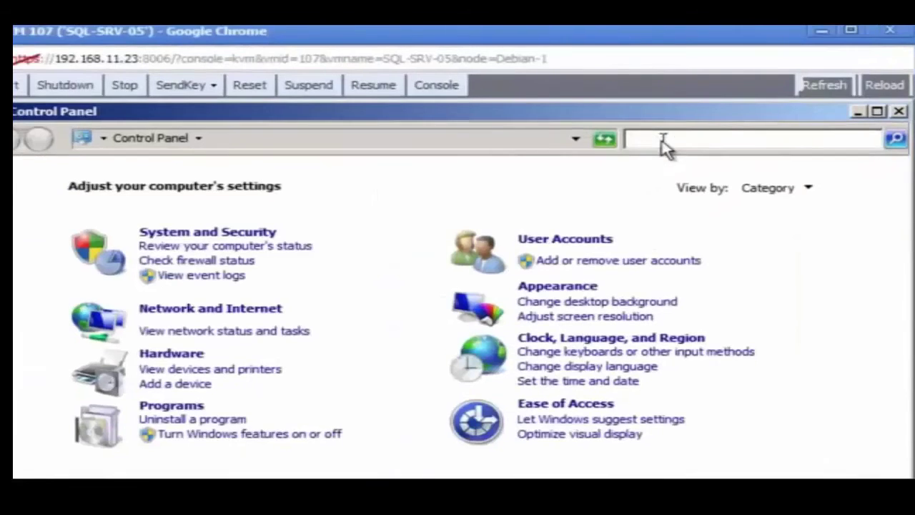
text(iscsi)
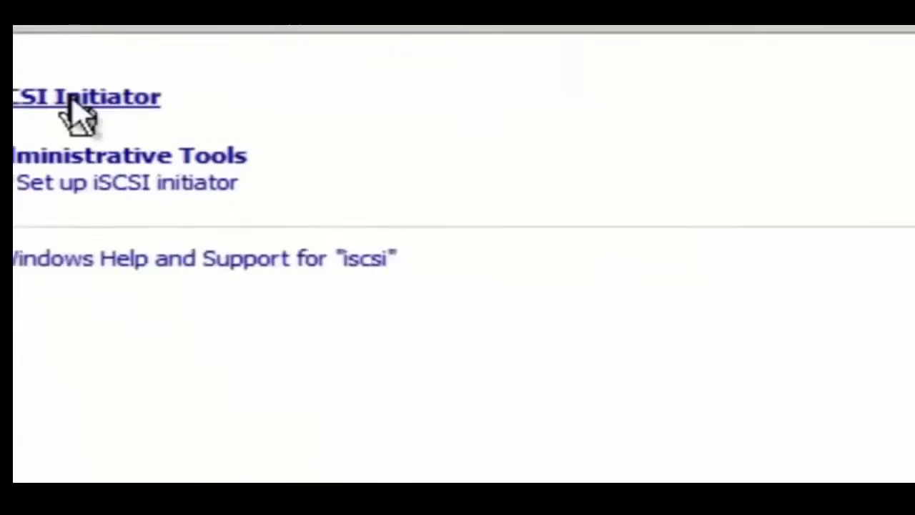
click(186, 194)
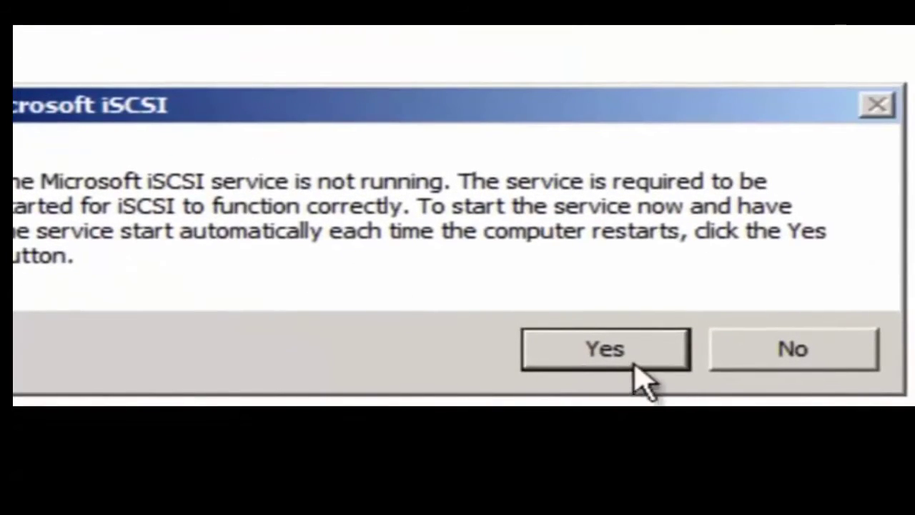
click(625, 354)
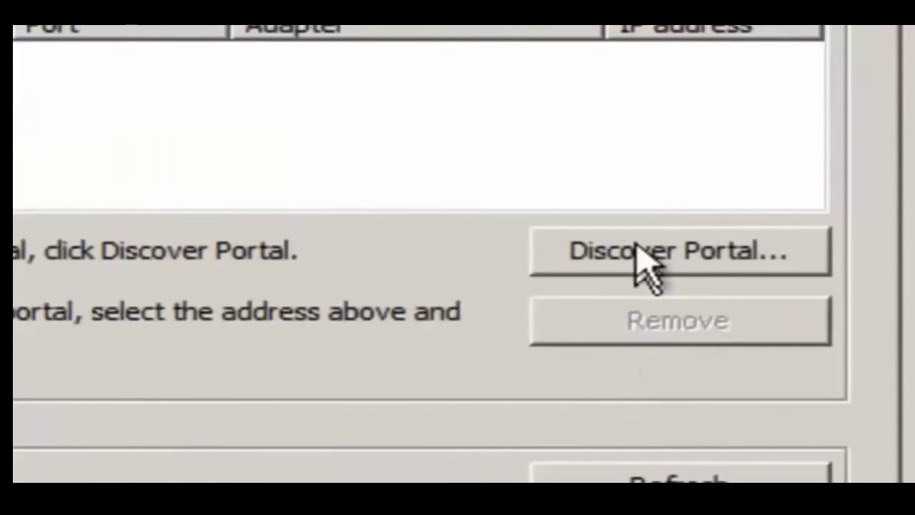
- Add 192.168.11.23 as a target discovery portal by pasting the address
click(650, 262)
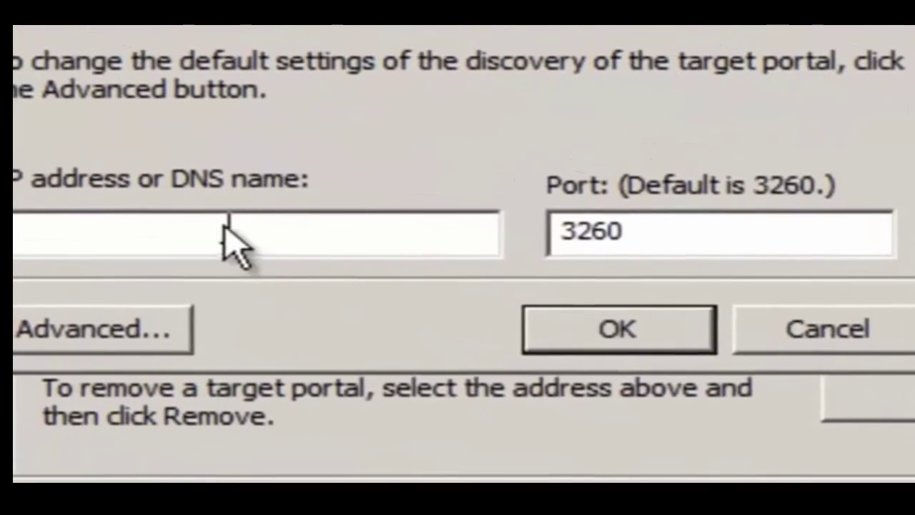
right_click(224, 230)
click(343, 403)
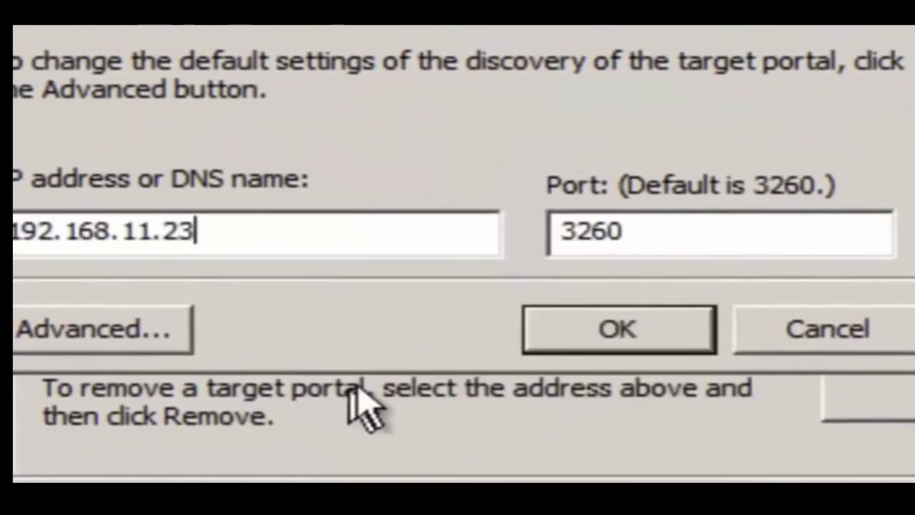
click(611, 340)
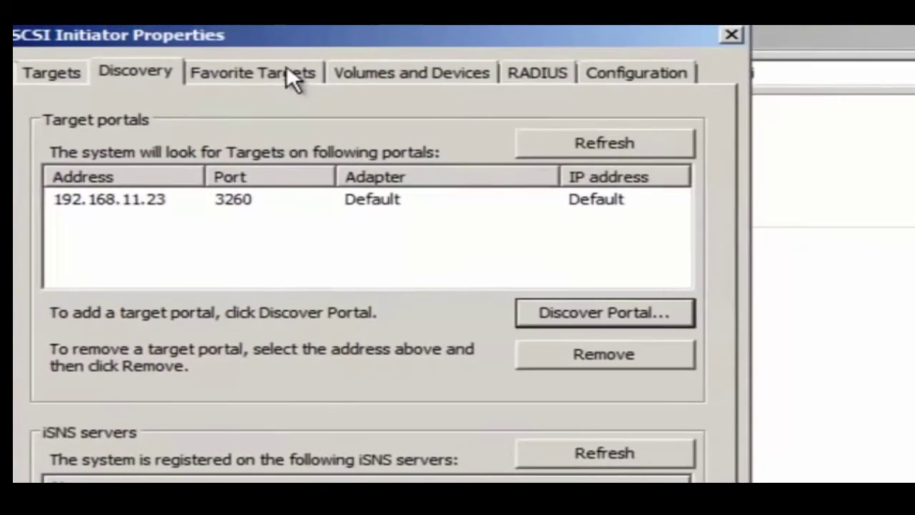
- Review the Favorite Targets and Volumes and Devices tabs, then enter portal 192.168.11.23 again
click(285, 68)
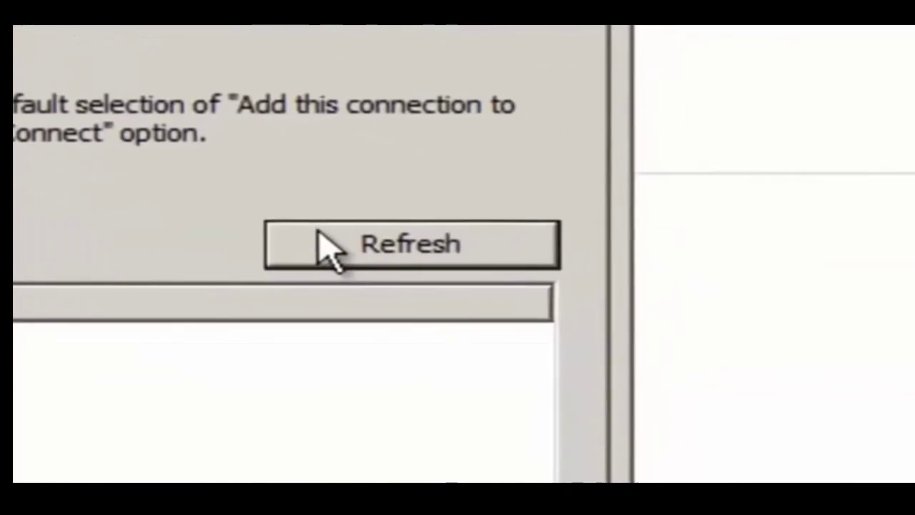
click(504, 92)
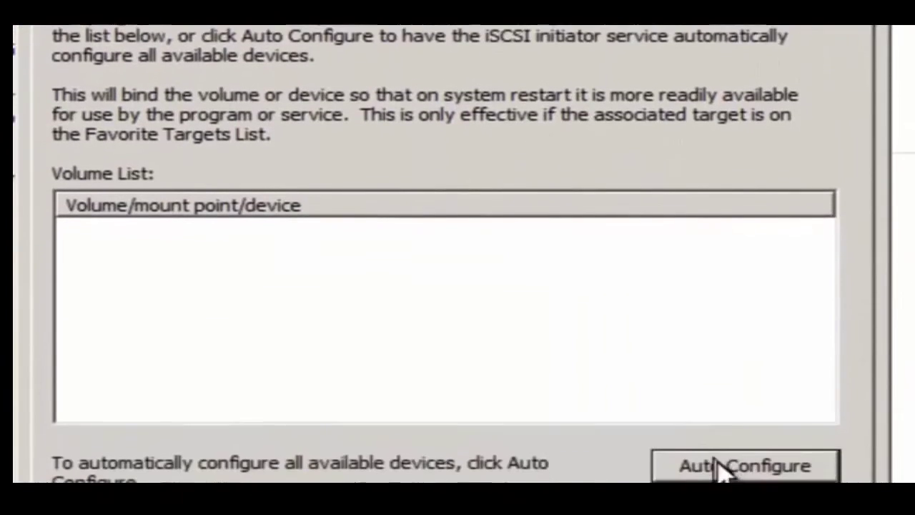
click(311, 62)
click(173, 62)
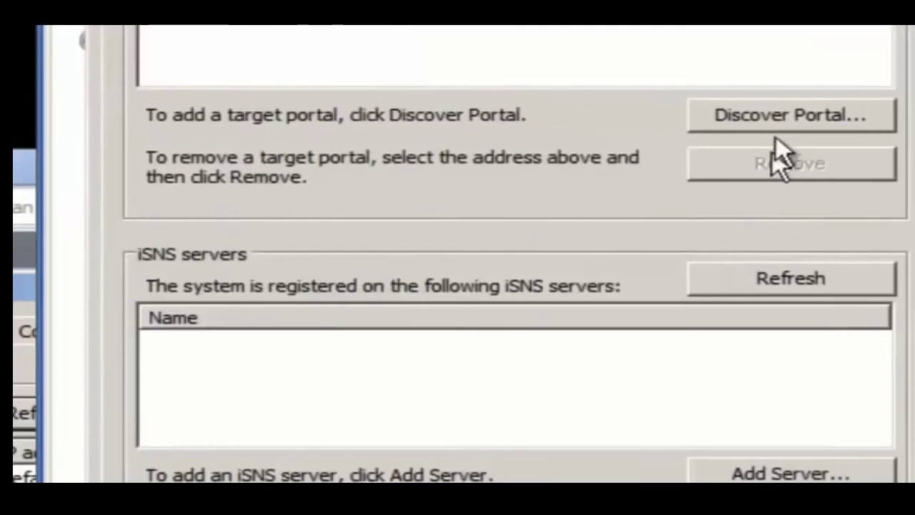
click(780, 127)
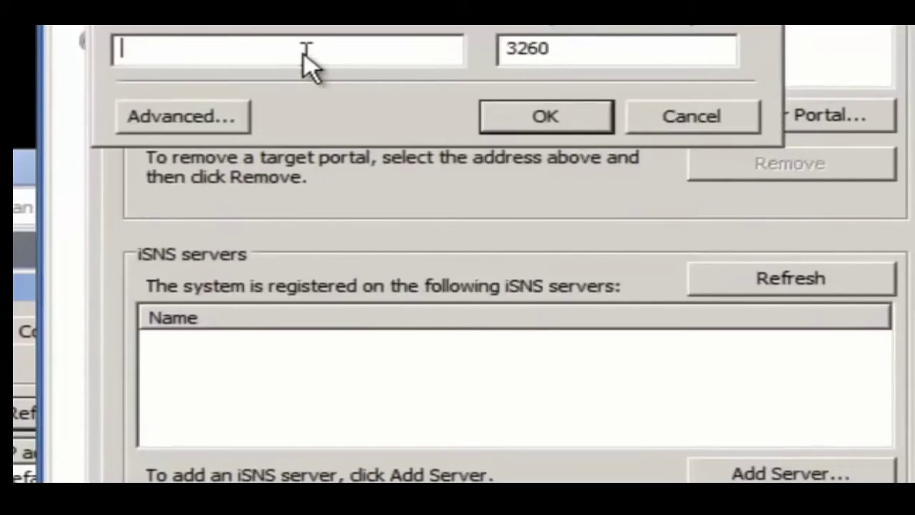
text(192.168.11.23)
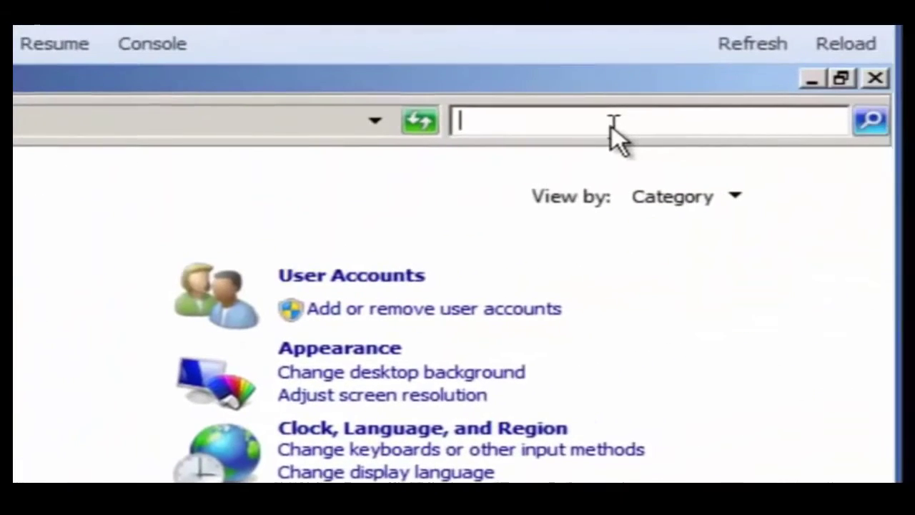
- On this VM, start the iSCSI Initiator service and add discovery portal 192.168.11.23
text(iscsi)
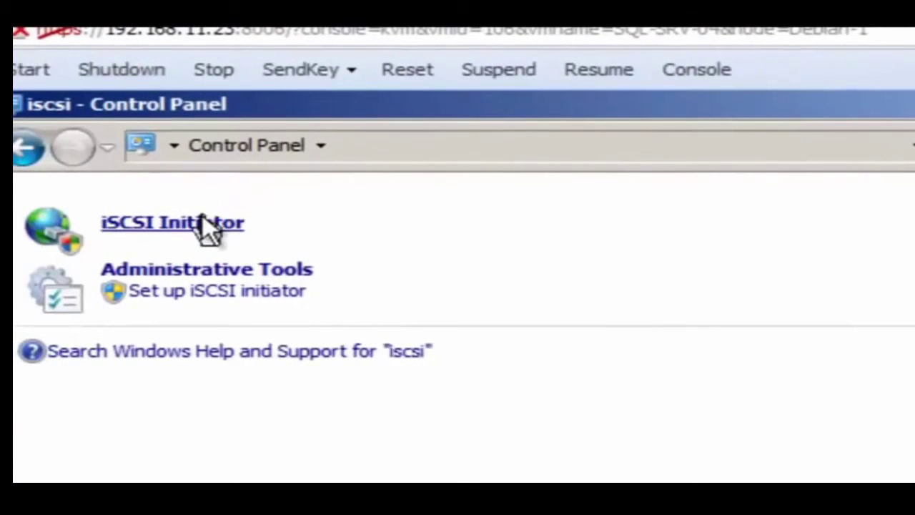
click(202, 220)
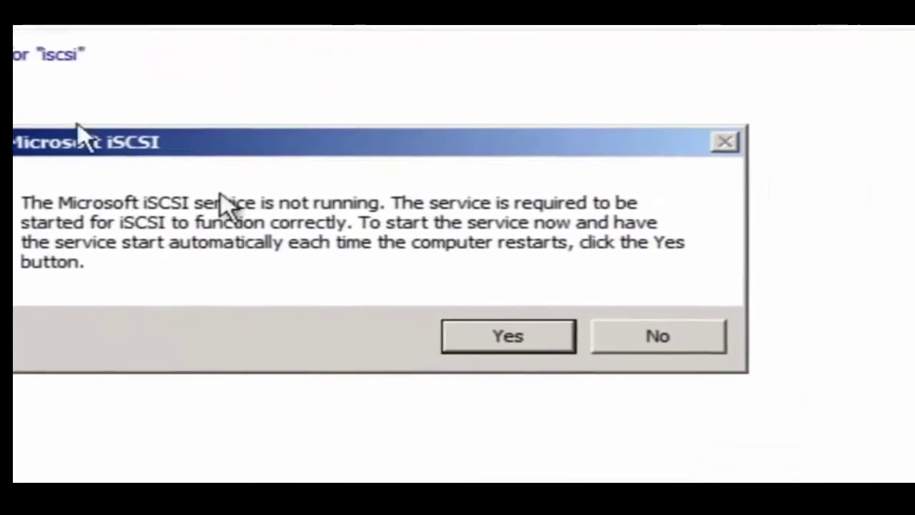
click(466, 335)
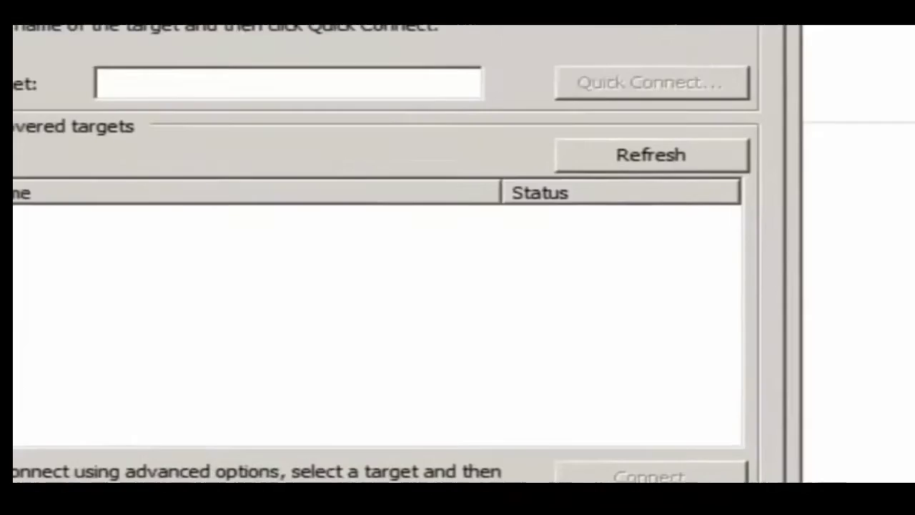
click(178, 21)
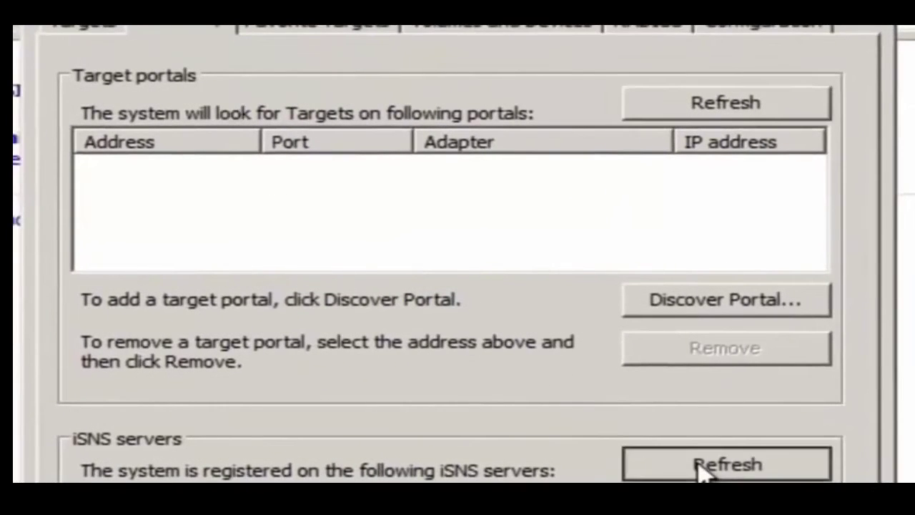
click(690, 299)
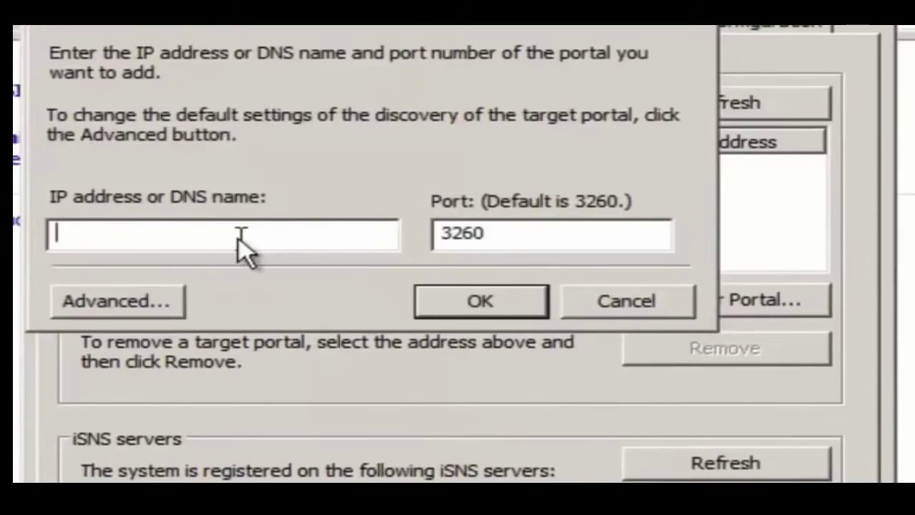
text(192.168.)
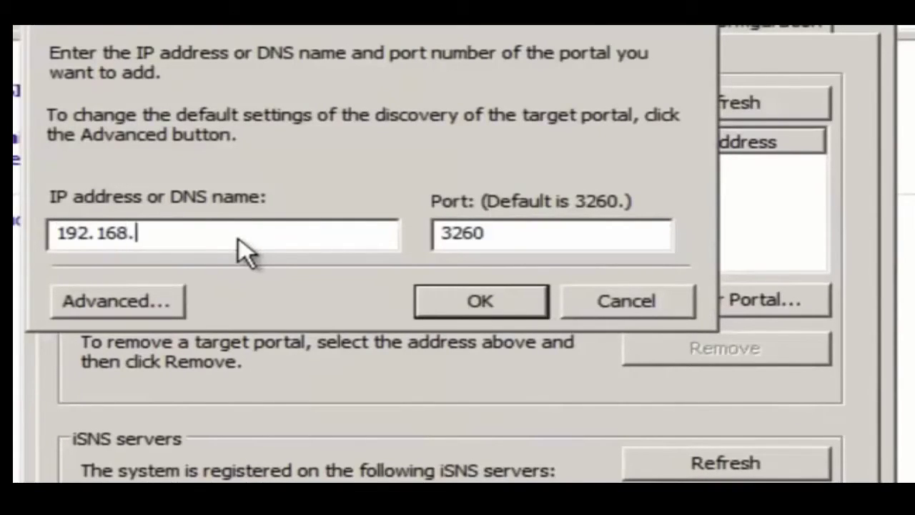
text(11.23)
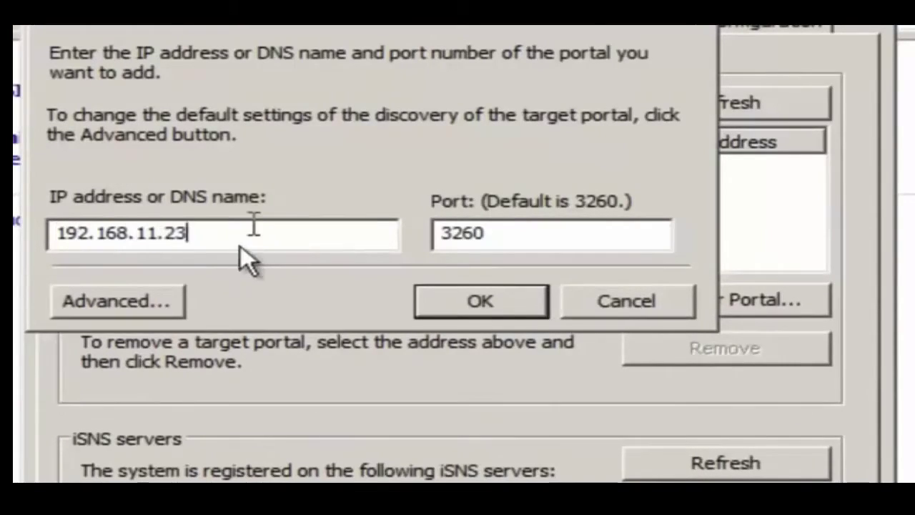
click(480, 302)
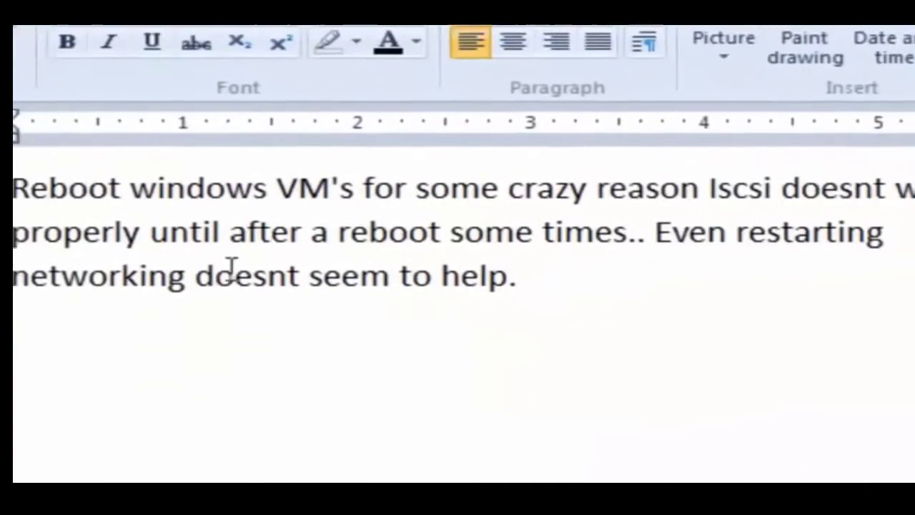
click(14, 198)
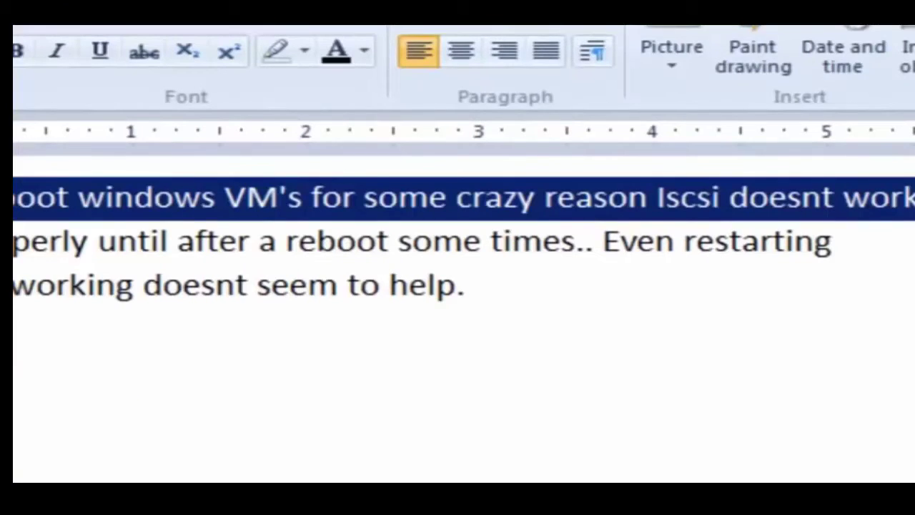
click(14, 242)
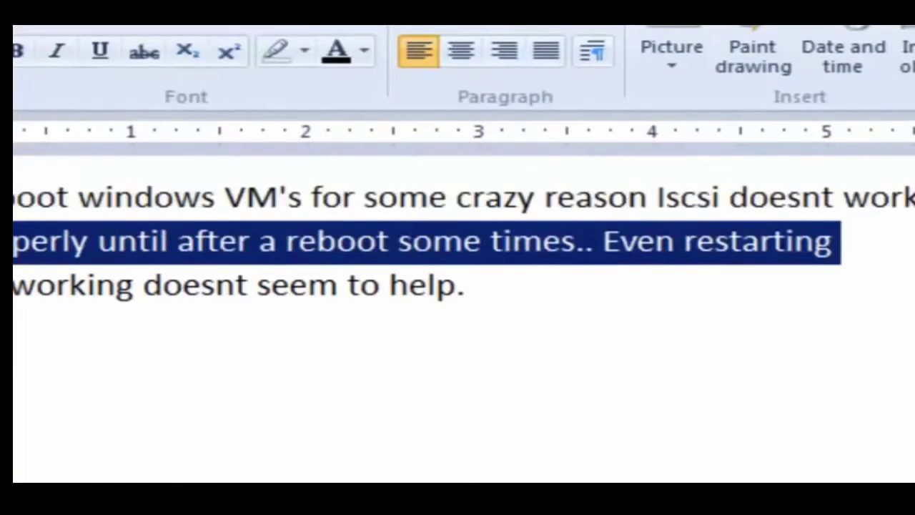
click(14, 285)
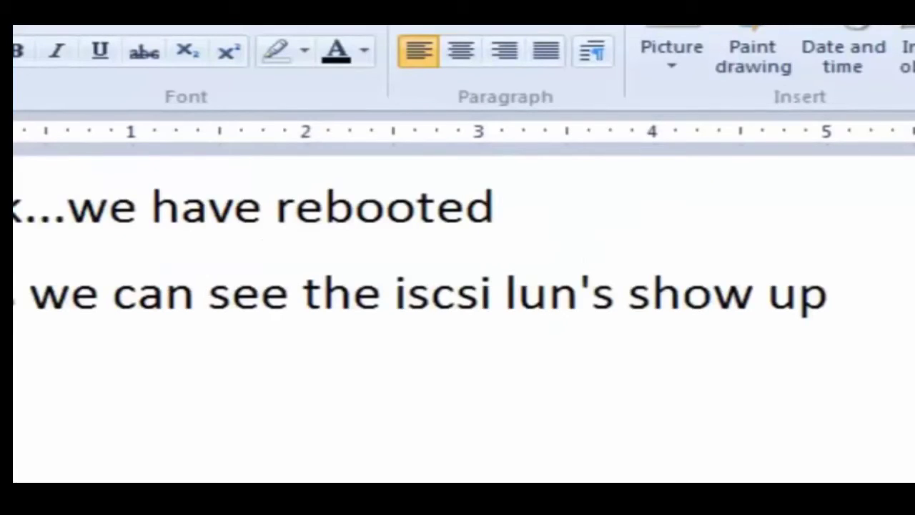
click(14, 219)
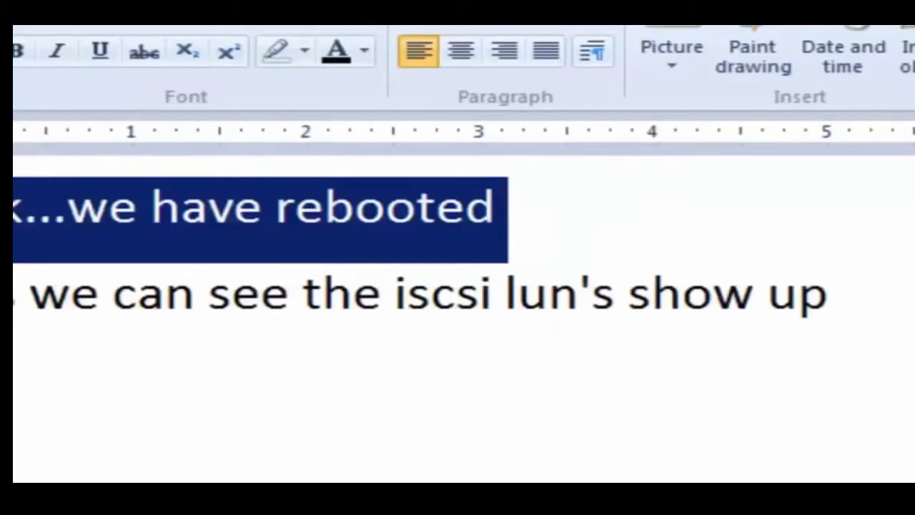
click(15, 306)
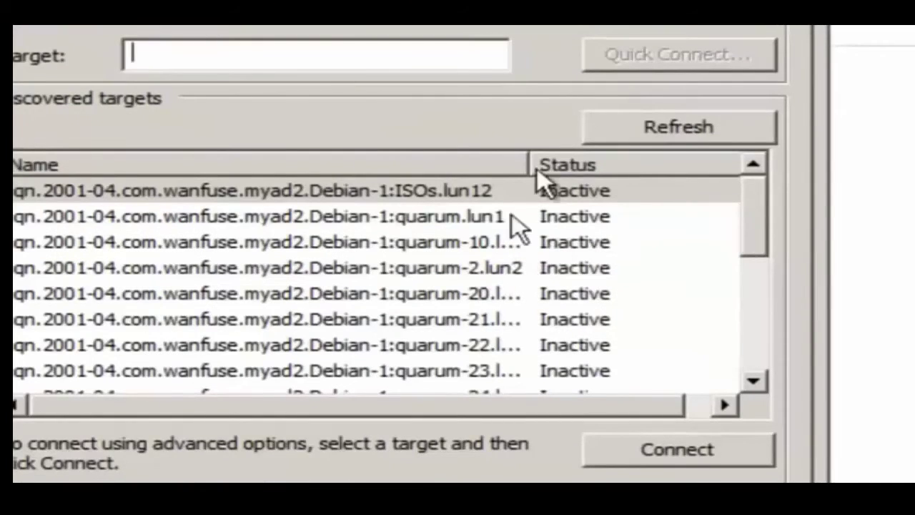
- Widen the Name column to show full target names and select quarum-20.lun13
drag(533, 164, 638, 164)
click(443, 293)
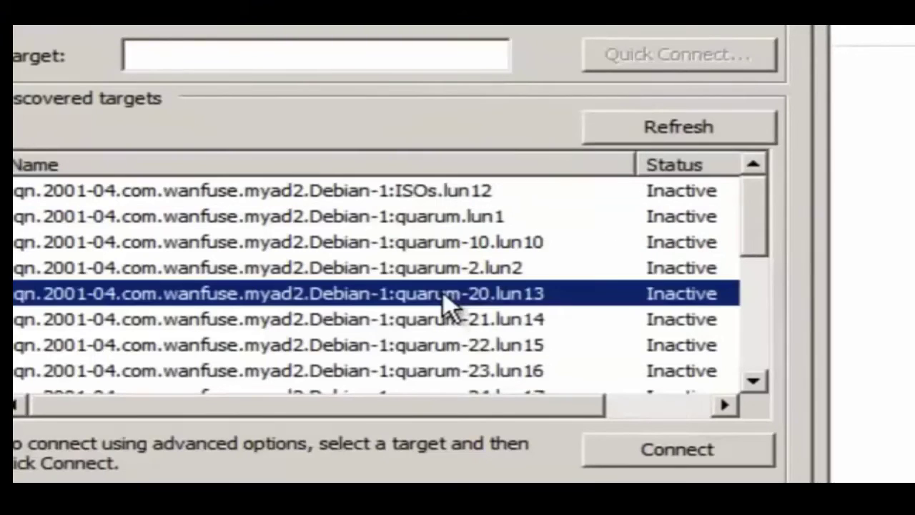
- Connect this node's iSCSI initiator to quarum-20.lun13 and quarum-21.lun14
drag(751, 249, 752, 276)
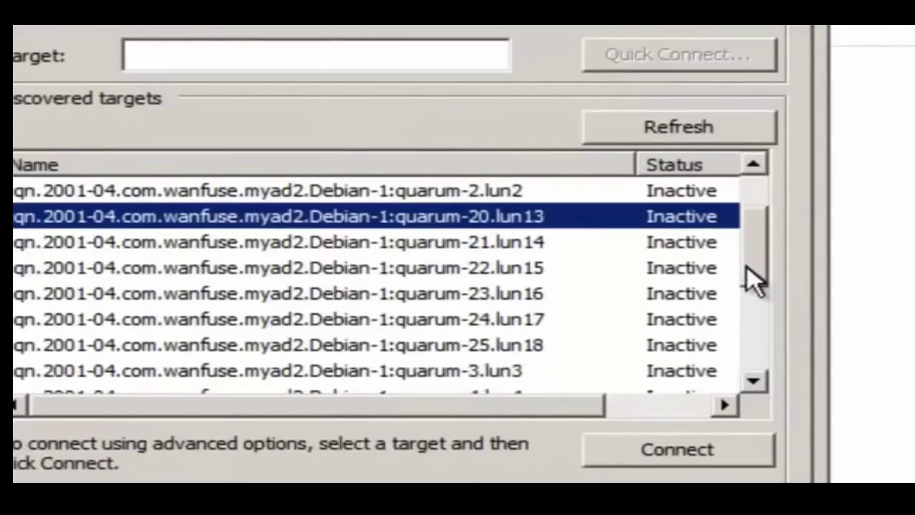
click(491, 344)
click(481, 219)
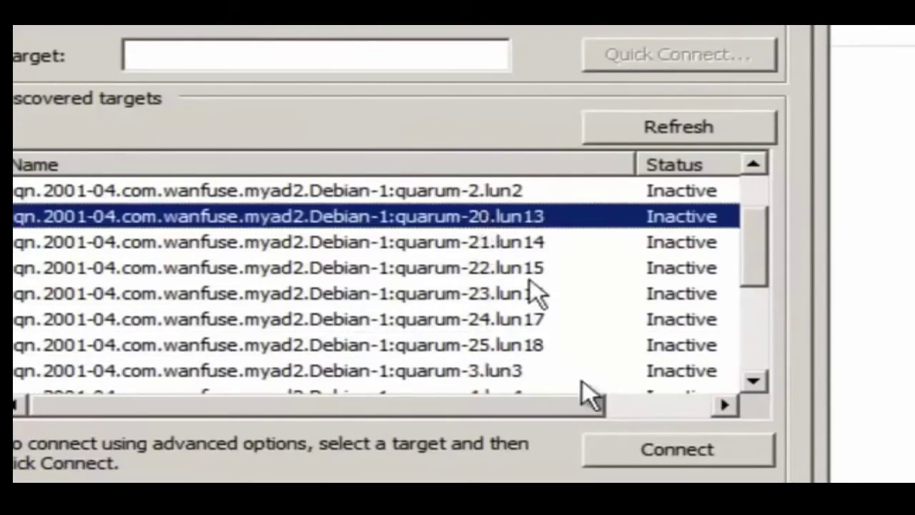
click(664, 453)
click(468, 164)
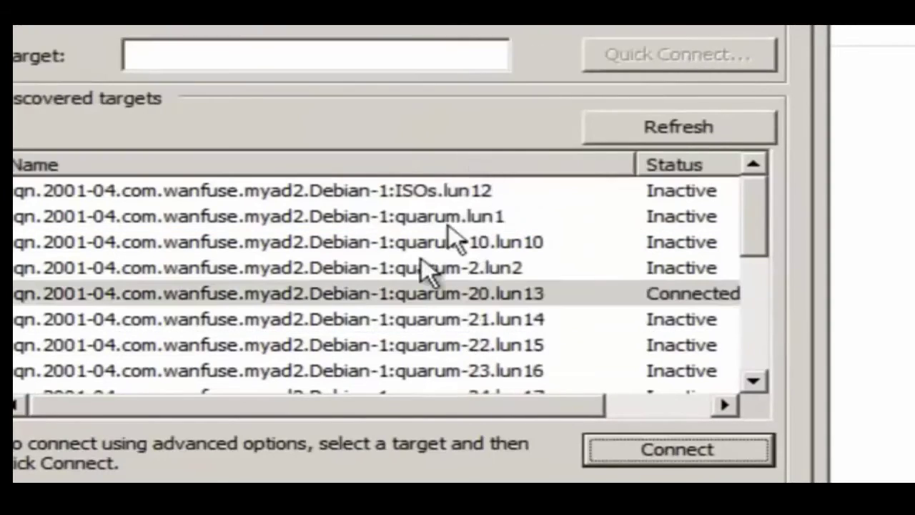
click(421, 319)
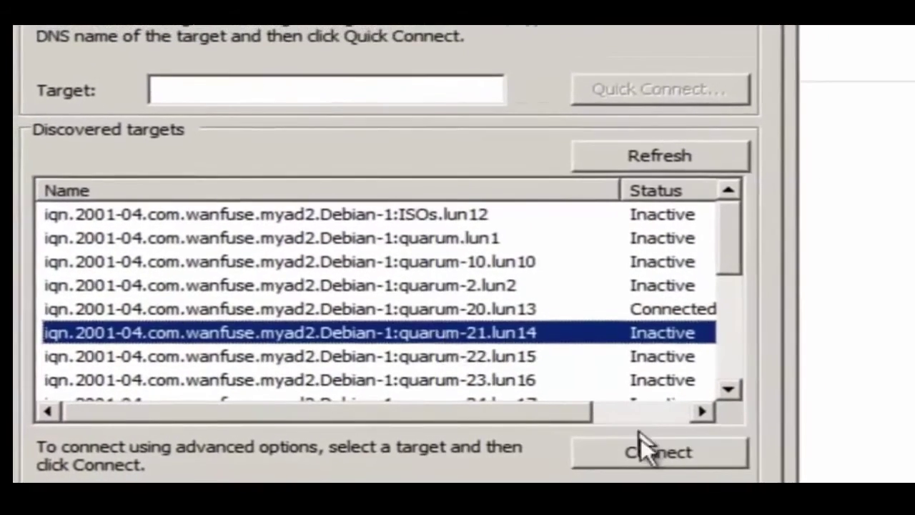
click(642, 443)
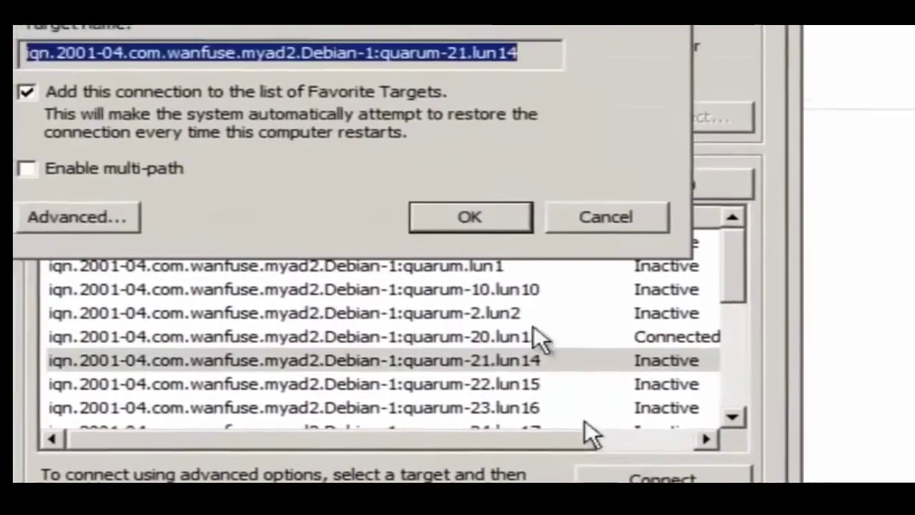
click(478, 201)
- Connect the quarum-22.lun15 and quarum-23.lun16 targets
click(505, 365)
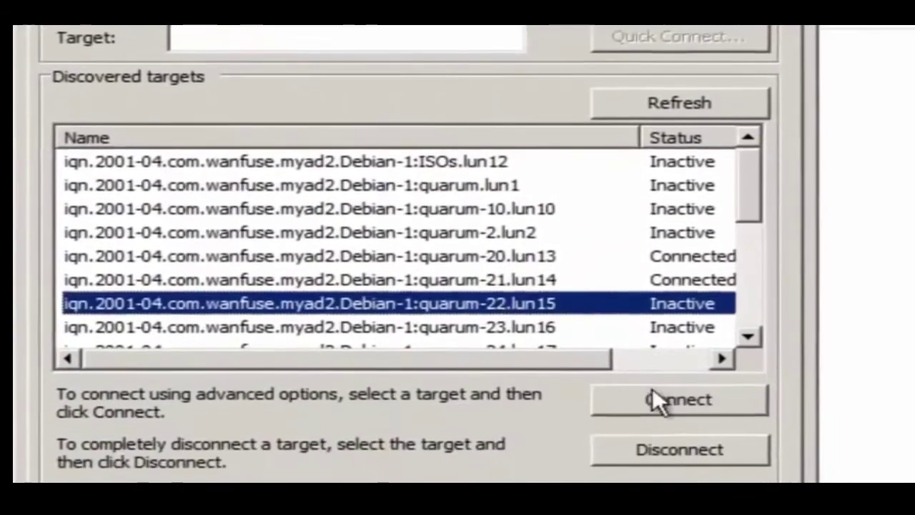
click(676, 457)
click(480, 220)
click(490, 364)
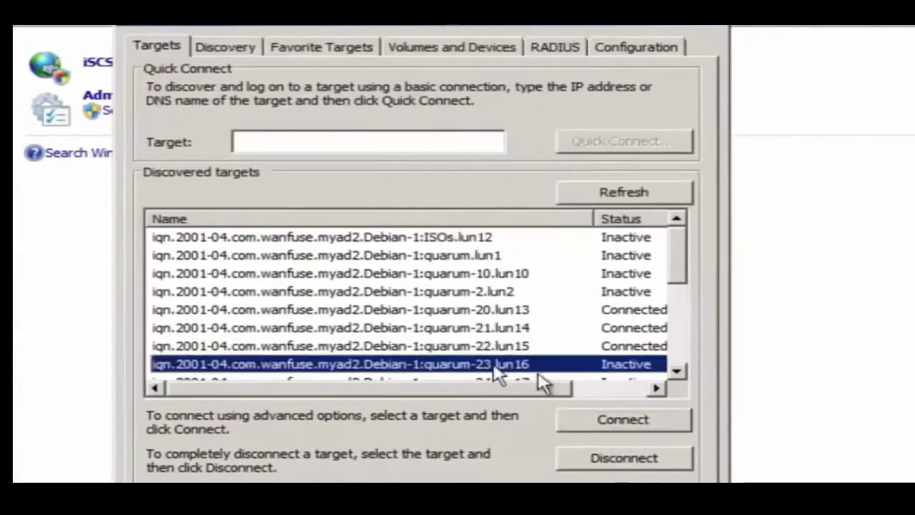
click(613, 419)
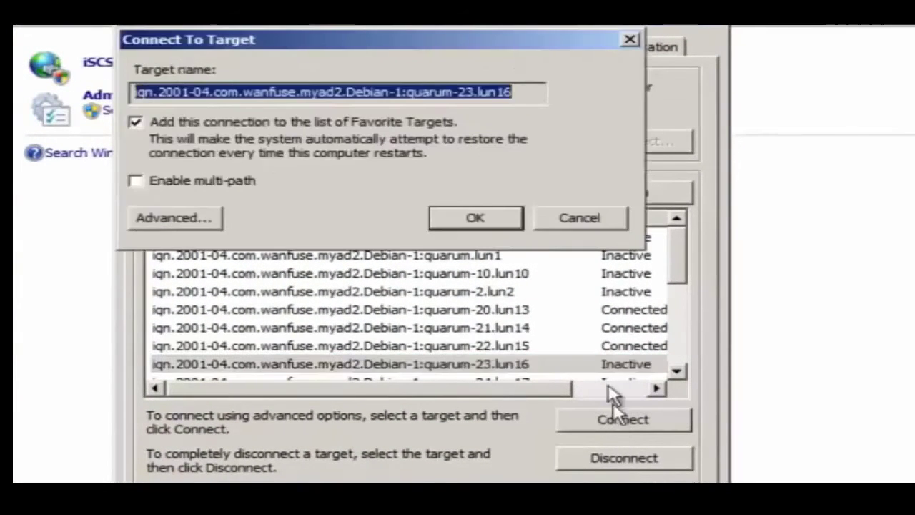
click(502, 225)
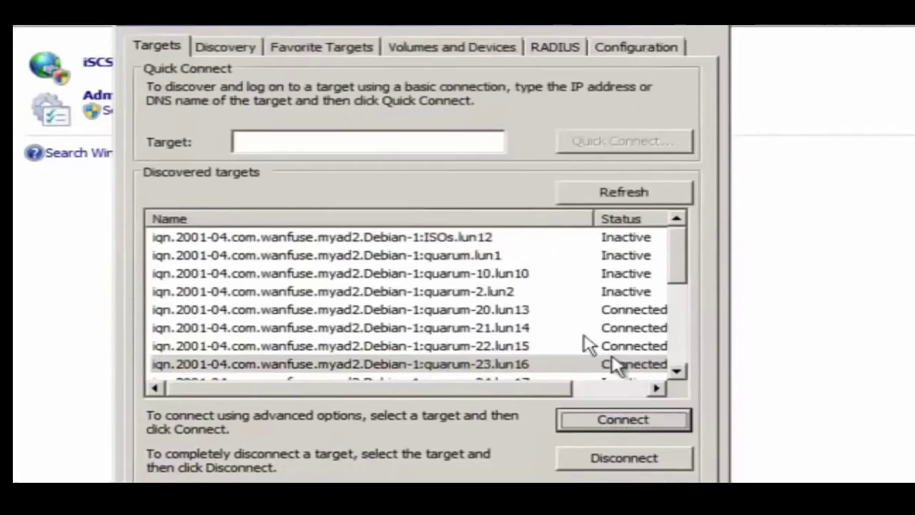
- Scroll down and connect the remaining quarum-24.lun17 and quarum-25.lun18 targets
click(678, 372)
click(678, 372)
click(678, 372)
click(468, 327)
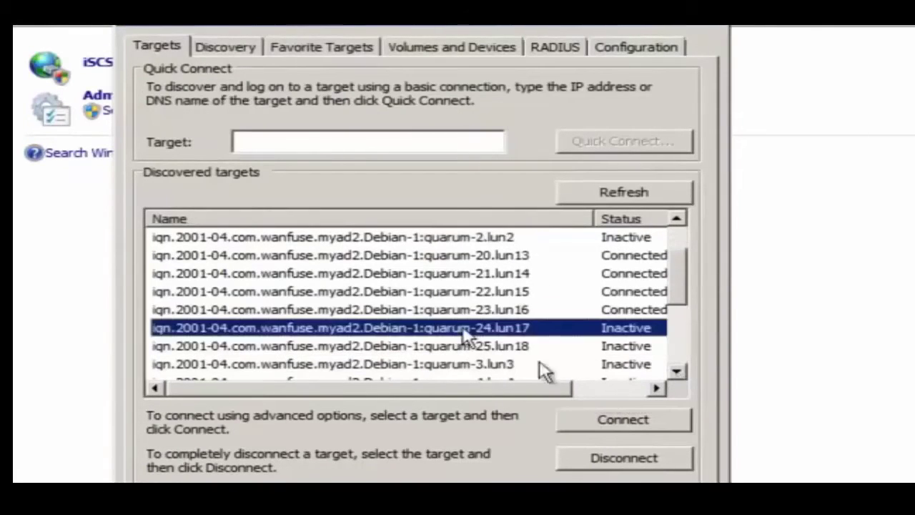
click(622, 420)
click(496, 220)
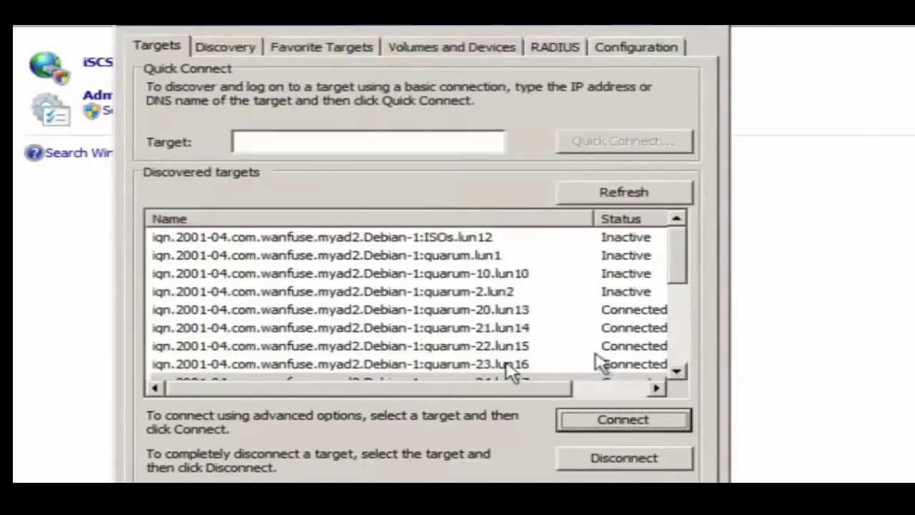
click(676, 370)
click(676, 371)
click(676, 370)
click(676, 371)
click(482, 327)
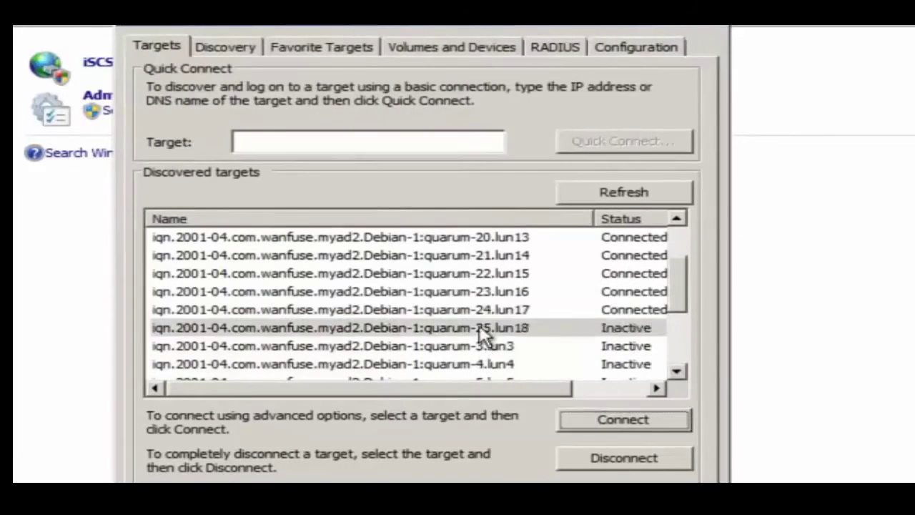
click(622, 419)
click(498, 223)
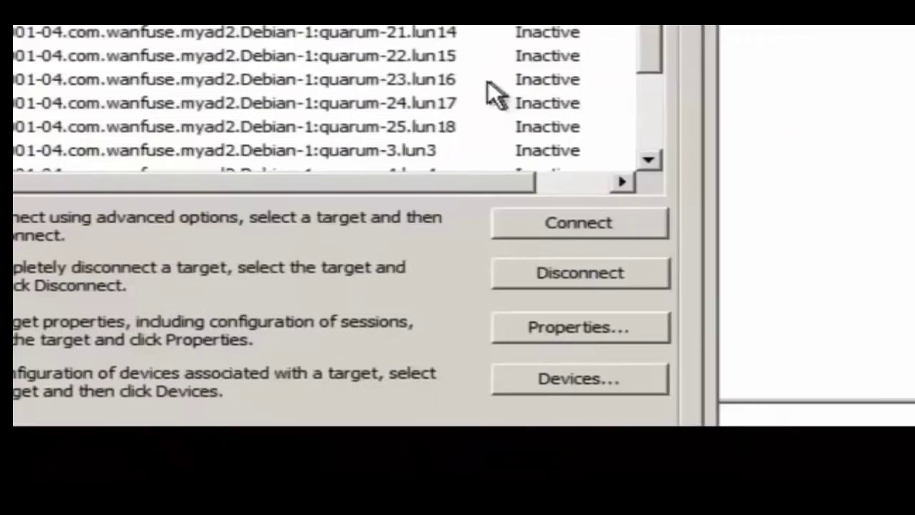
- On the next node, connect quarum-20.lun13 and quarum-21.lun14
click(379, 35)
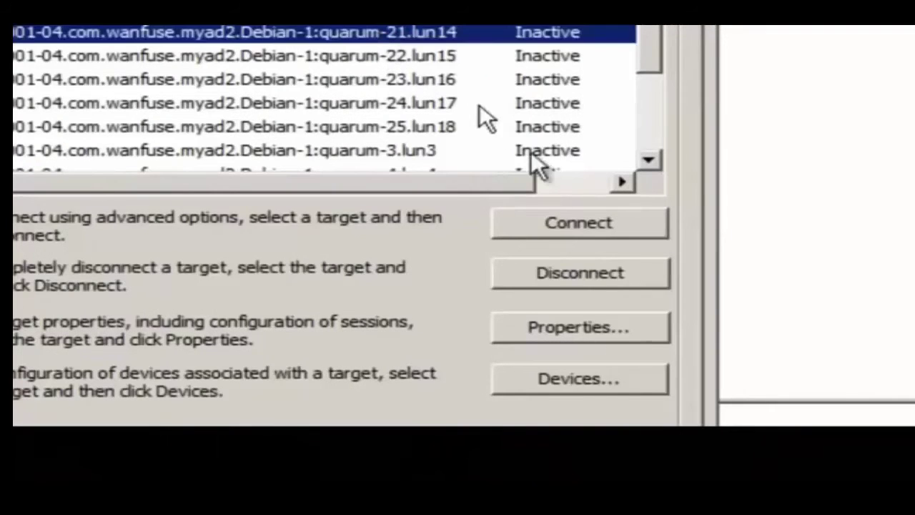
click(551, 225)
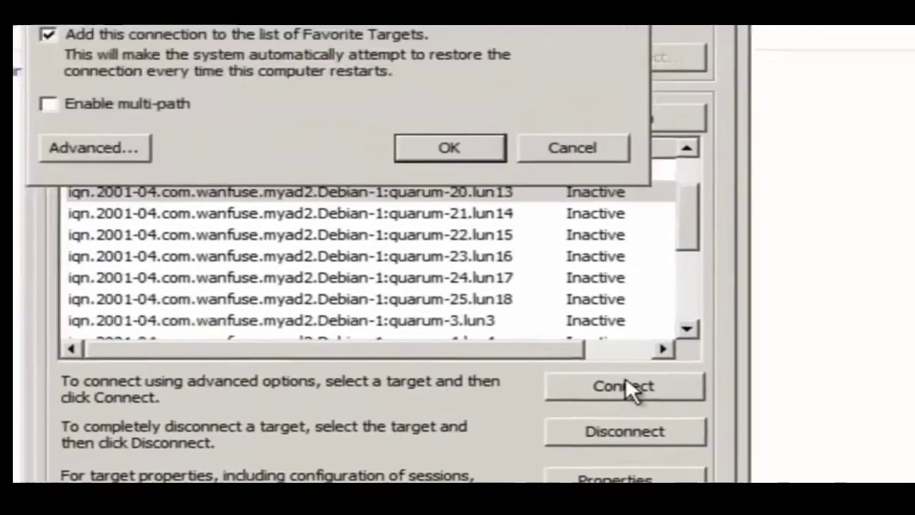
click(450, 149)
click(461, 276)
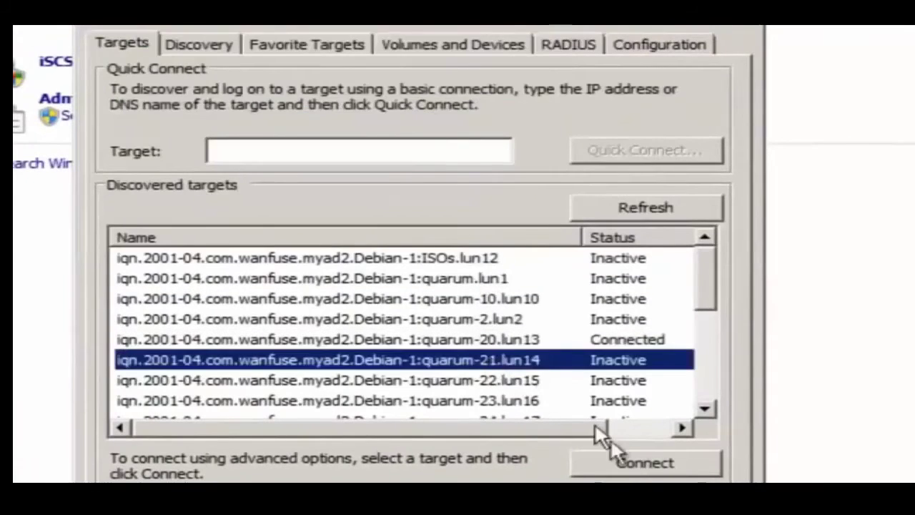
click(642, 461)
click(484, 233)
- Connect the quarum-22.lun15 and quarum-23.lun16 targets
click(504, 379)
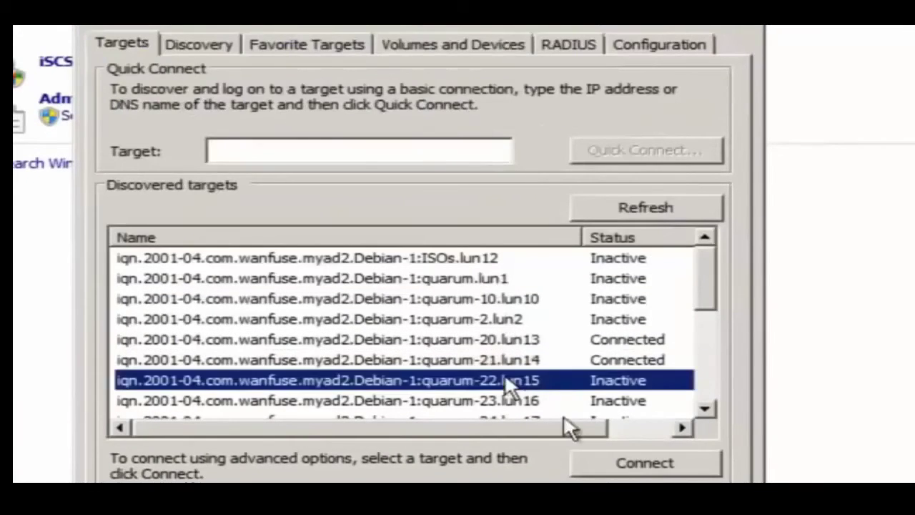
click(620, 464)
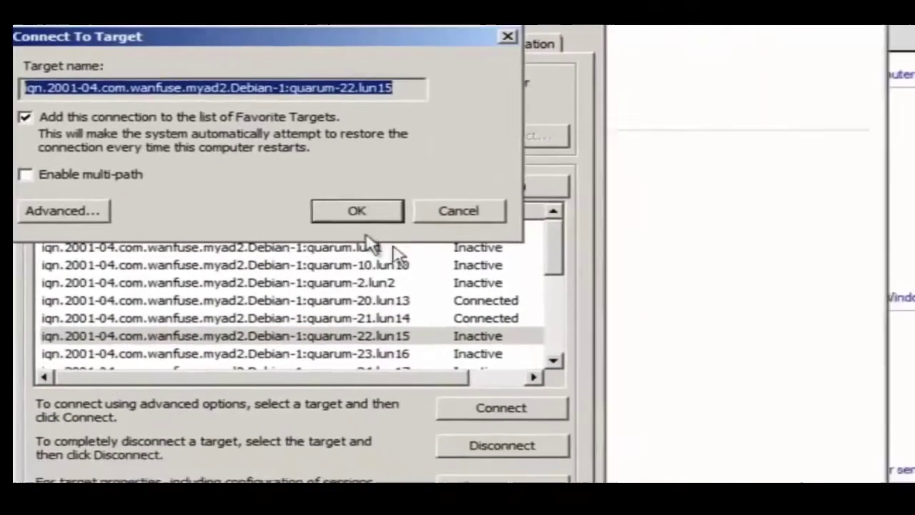
click(366, 216)
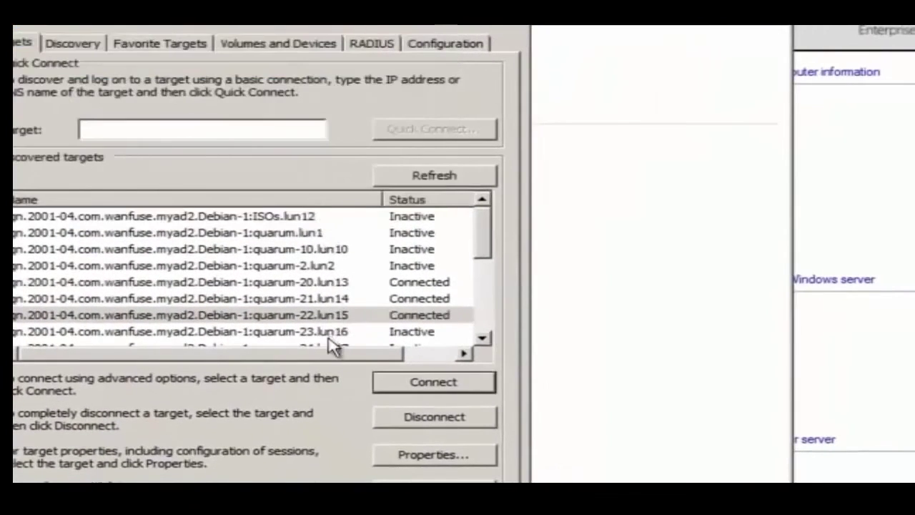
click(396, 355)
click(493, 408)
click(331, 201)
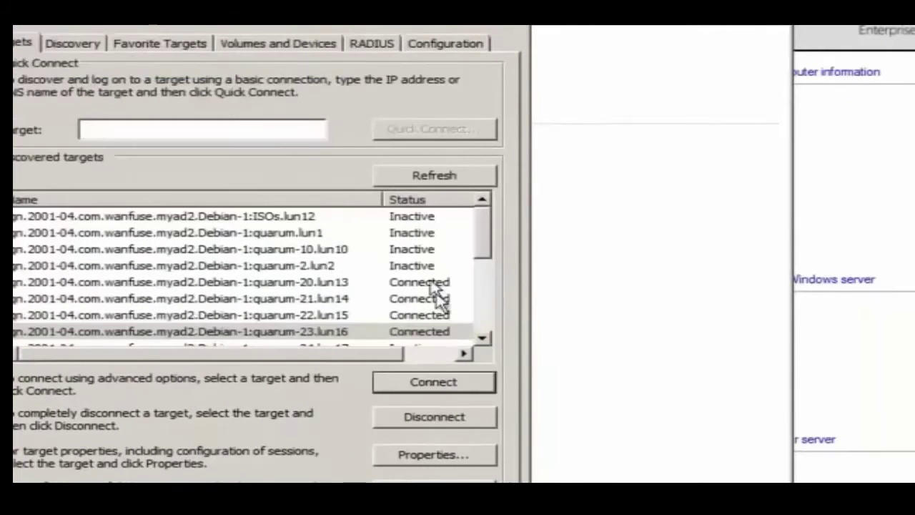
- Connect quarum-24.lun17 and quarum-25.lun18, then close iSCSI Initiator Properties
click(484, 339)
click(483, 339)
click(484, 339)
click(286, 299)
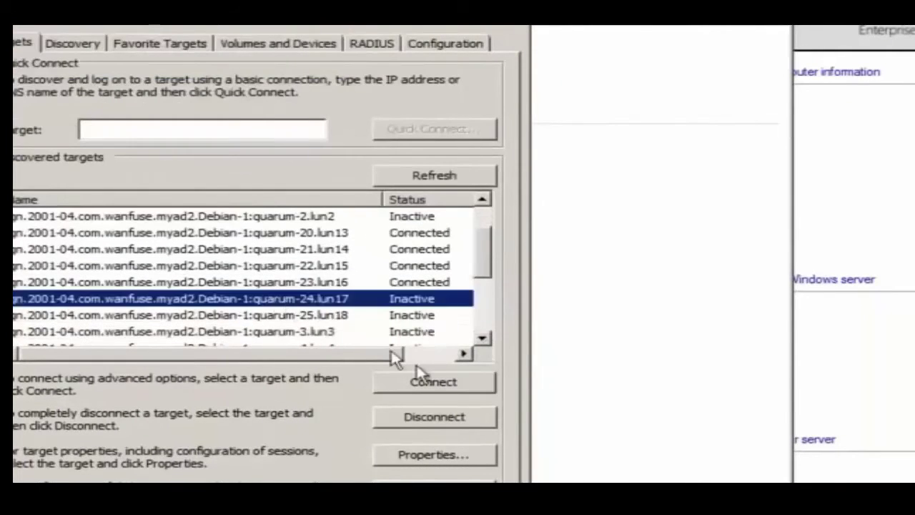
click(429, 385)
click(318, 202)
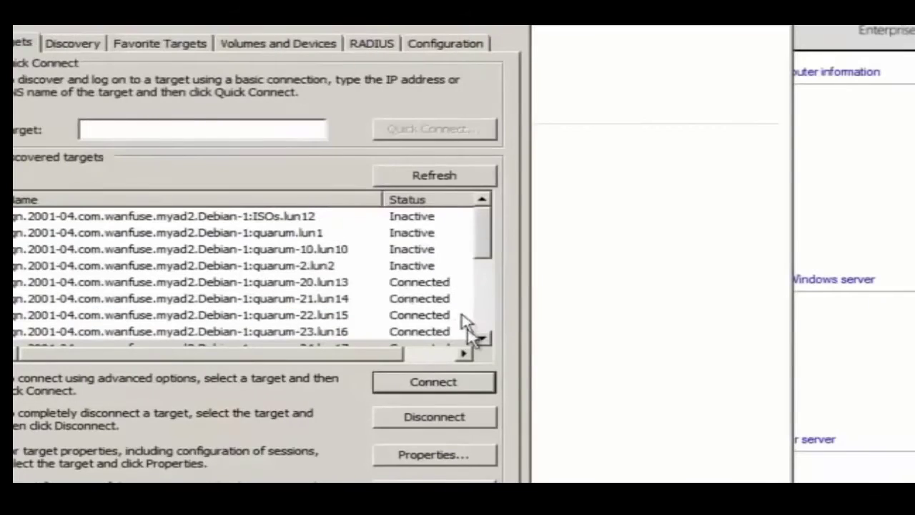
click(483, 339)
click(483, 339)
click(483, 339)
click(483, 338)
click(483, 338)
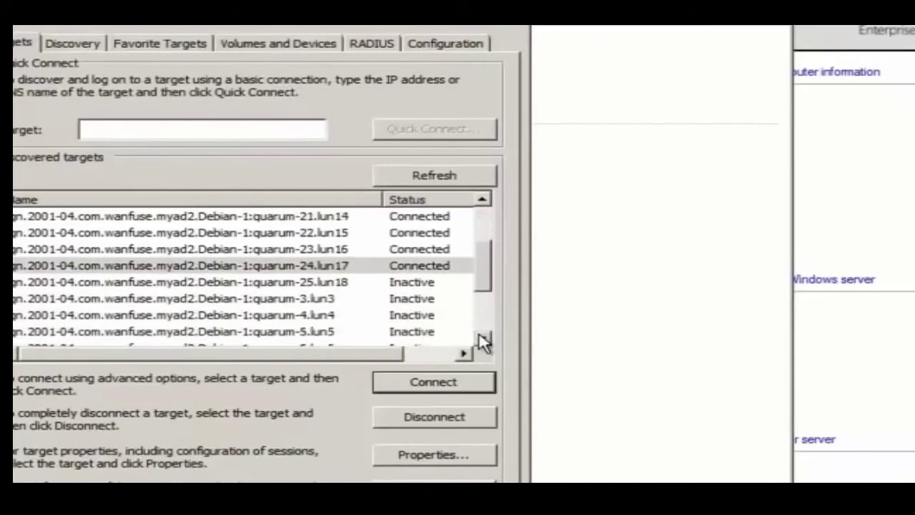
click(300, 281)
click(433, 382)
click(310, 205)
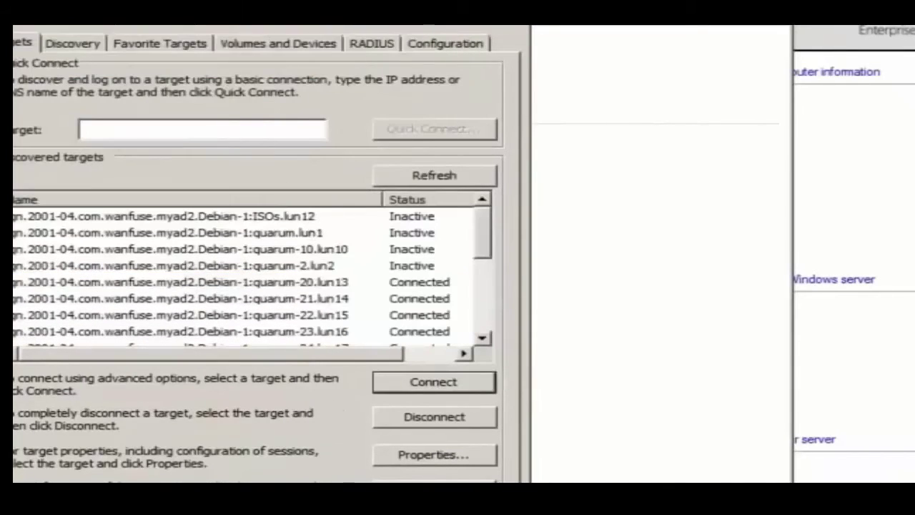
click(516, 16)
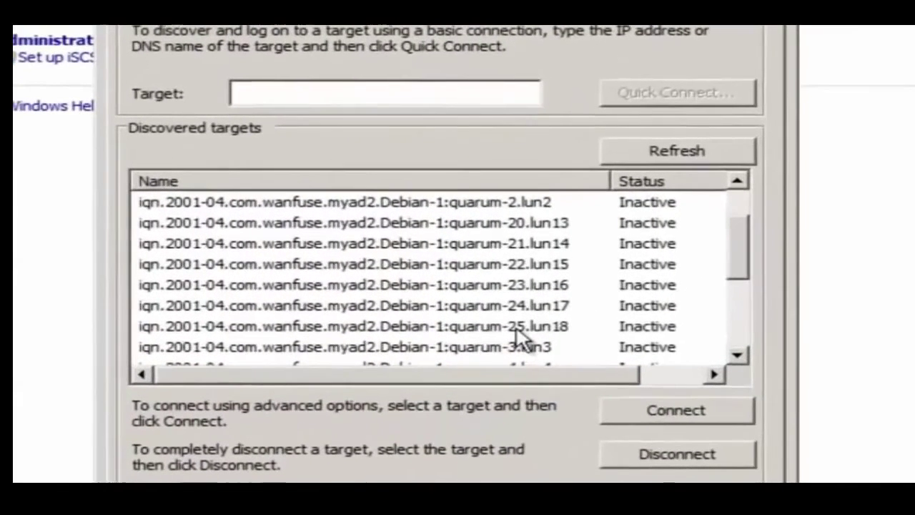
- On this node, connect quarum-20.lun13 and quarum-21.lun14
click(450, 222)
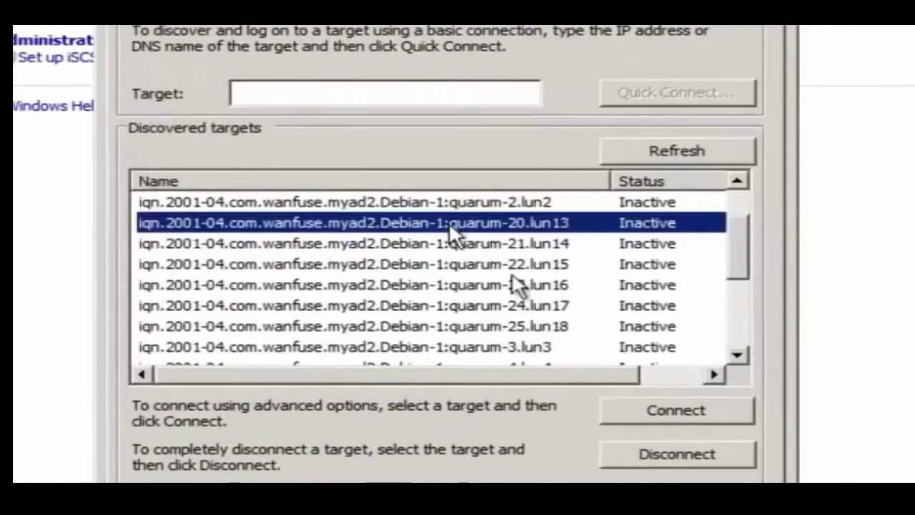
click(661, 414)
click(518, 185)
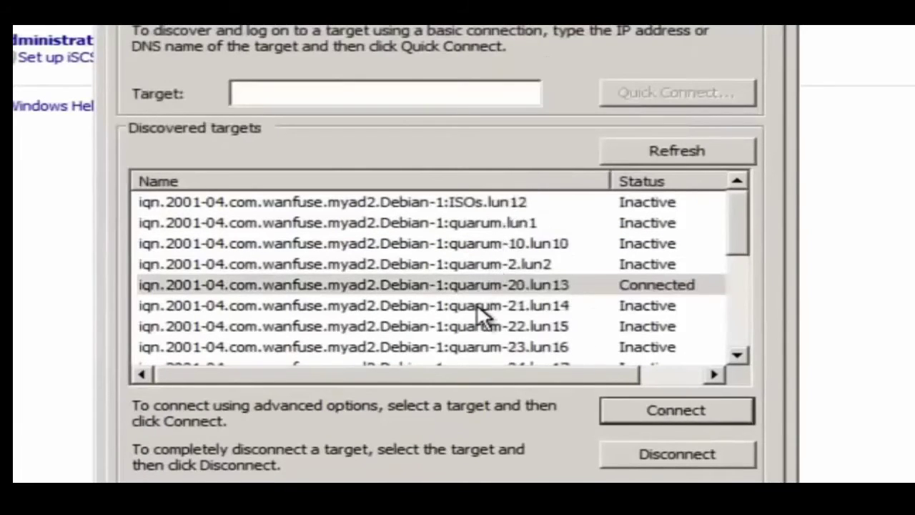
click(476, 305)
click(675, 410)
click(511, 183)
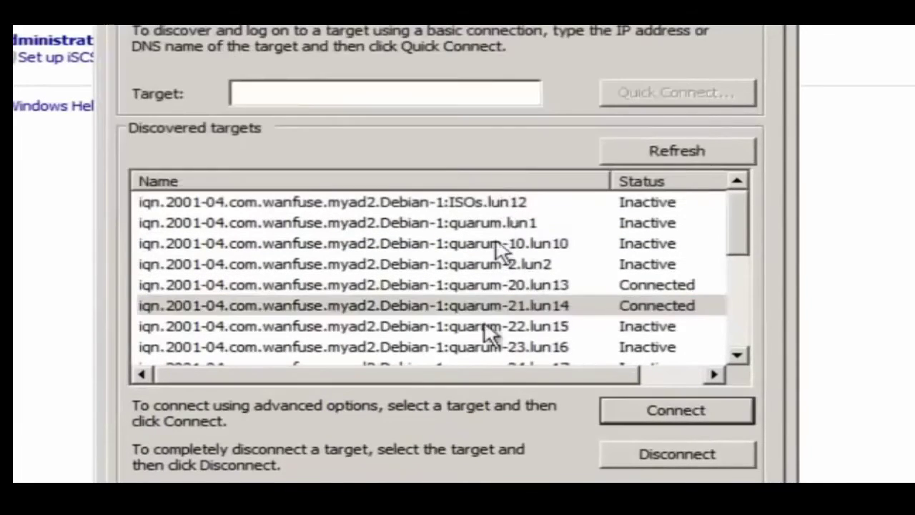
- Connect the quarum-22.lun15 and quarum-23.lun16 targets
click(485, 326)
click(690, 413)
click(506, 183)
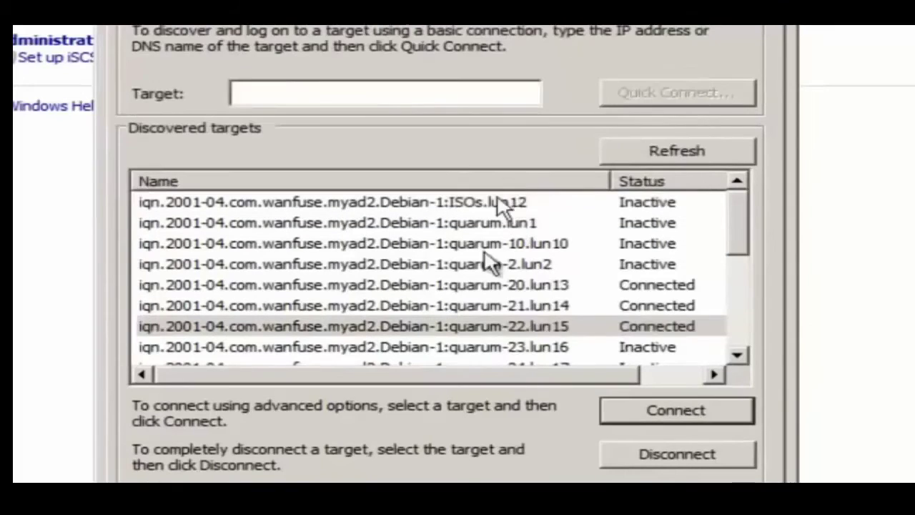
click(472, 348)
click(673, 410)
click(509, 184)
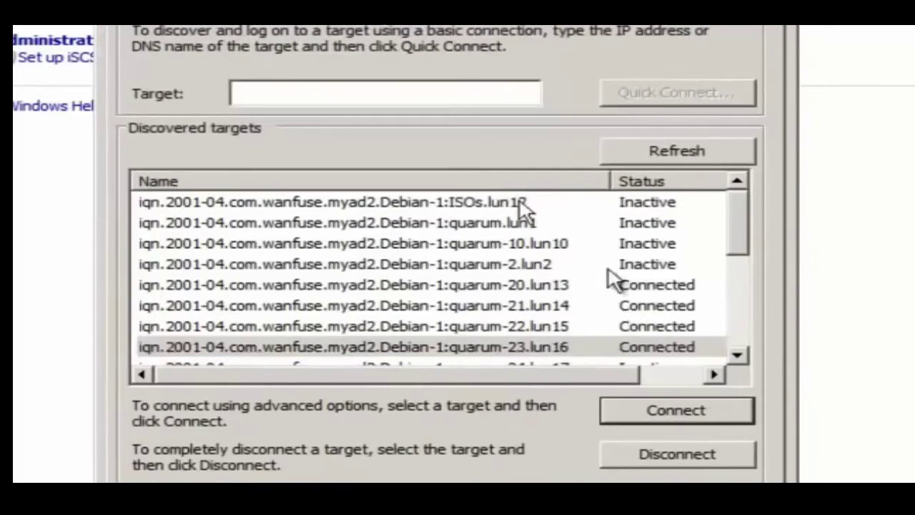
- Scroll down and connect quarum-24.lun17 and quarum-25.lun18
click(736, 354)
click(736, 353)
click(736, 353)
click(736, 354)
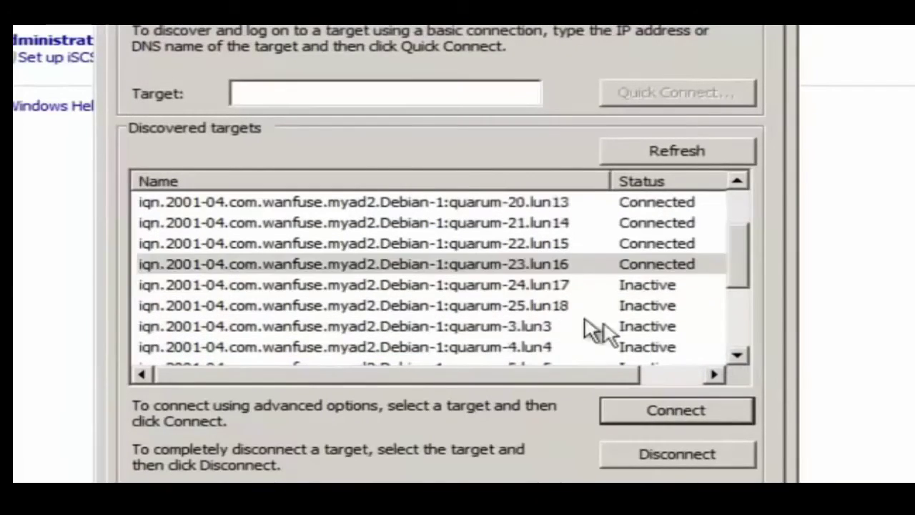
click(528, 285)
click(675, 411)
click(530, 188)
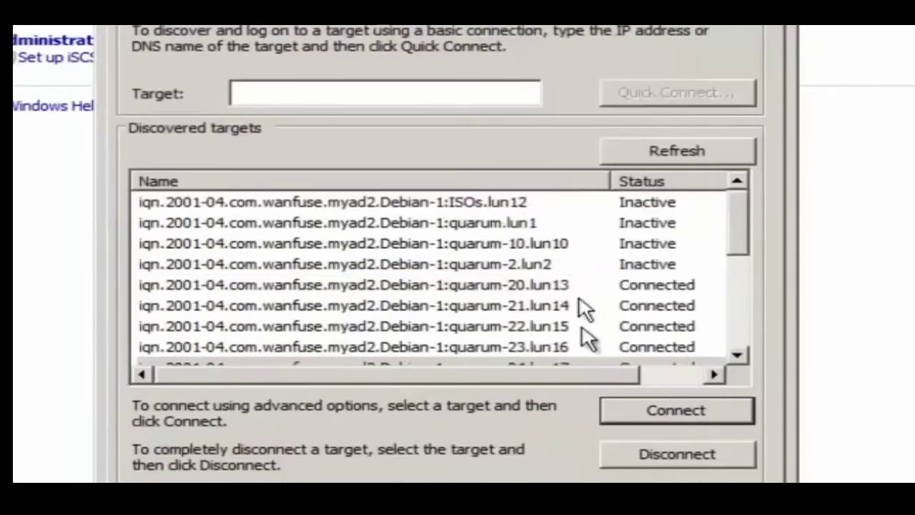
click(736, 354)
click(736, 354)
click(736, 354)
click(736, 354)
click(526, 306)
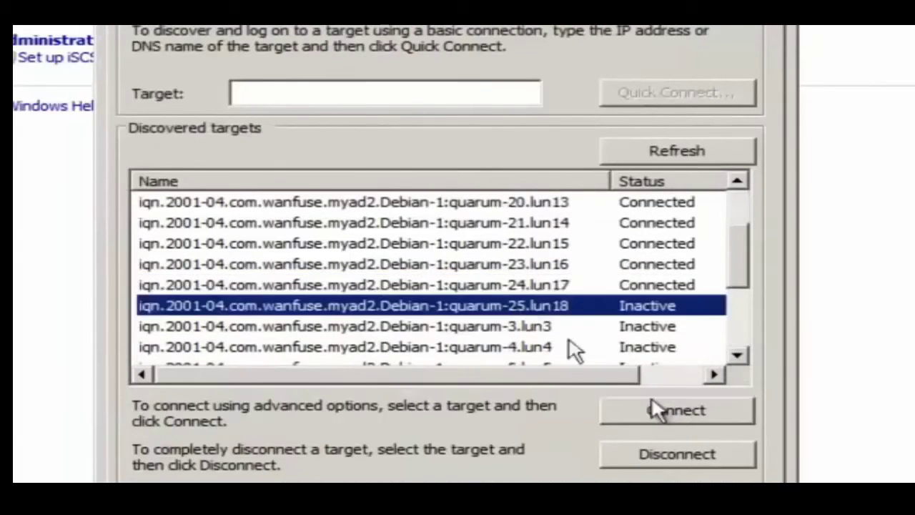
click(674, 411)
click(534, 181)
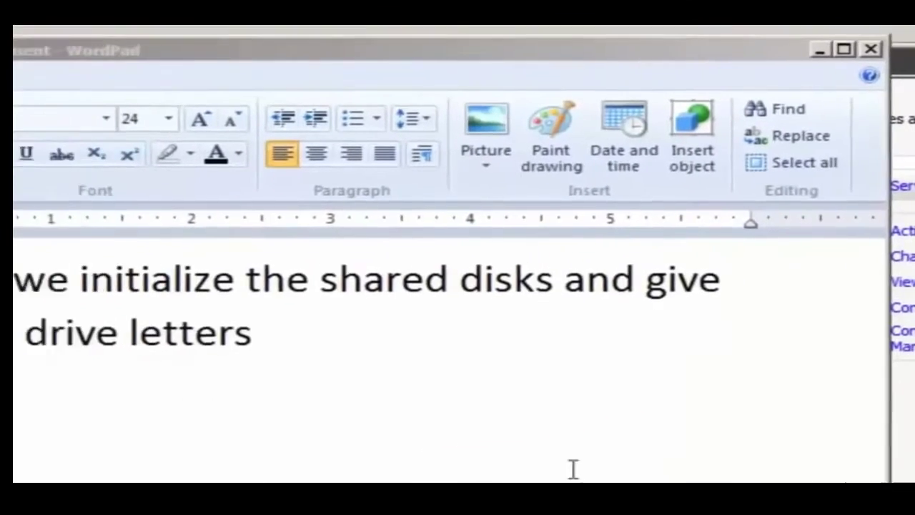
- Highlight the WordPad lines saying the shared disks get initialized and given drive letters
key(Home)
key(shift+End)
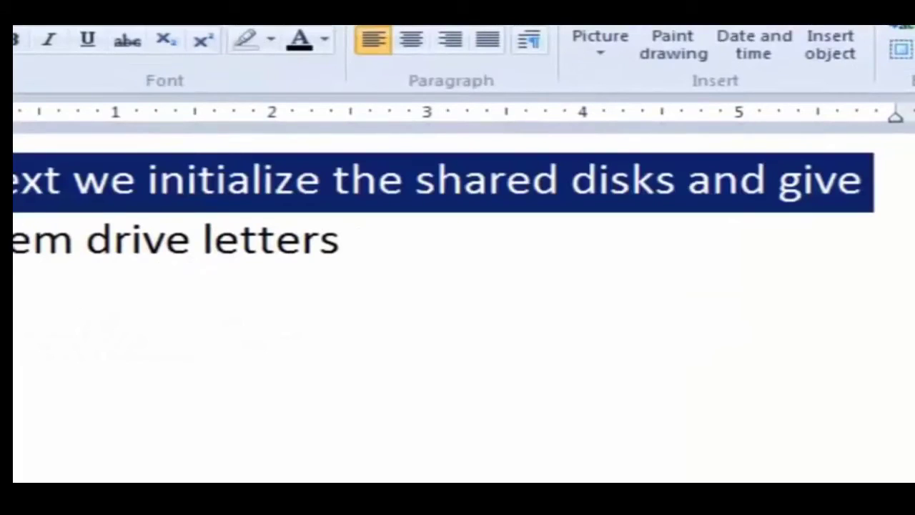
key(Down)
key(Home)
key(shift+End)
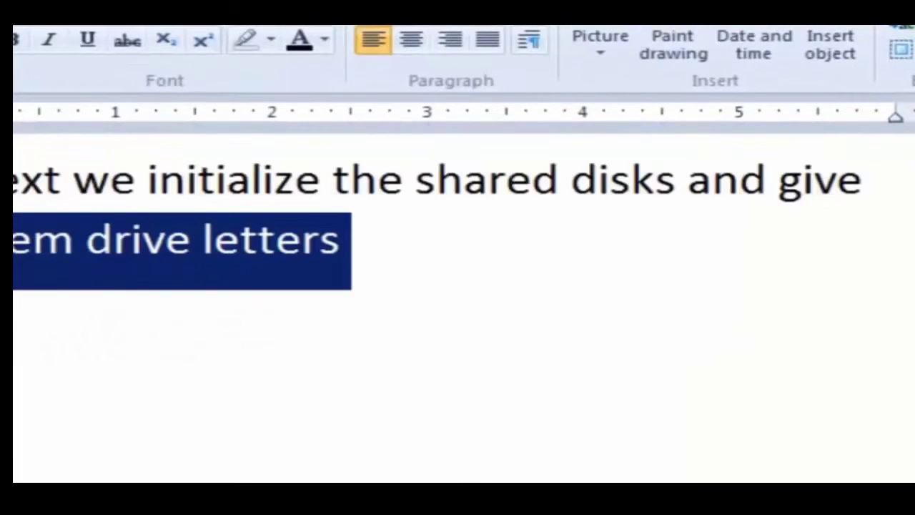